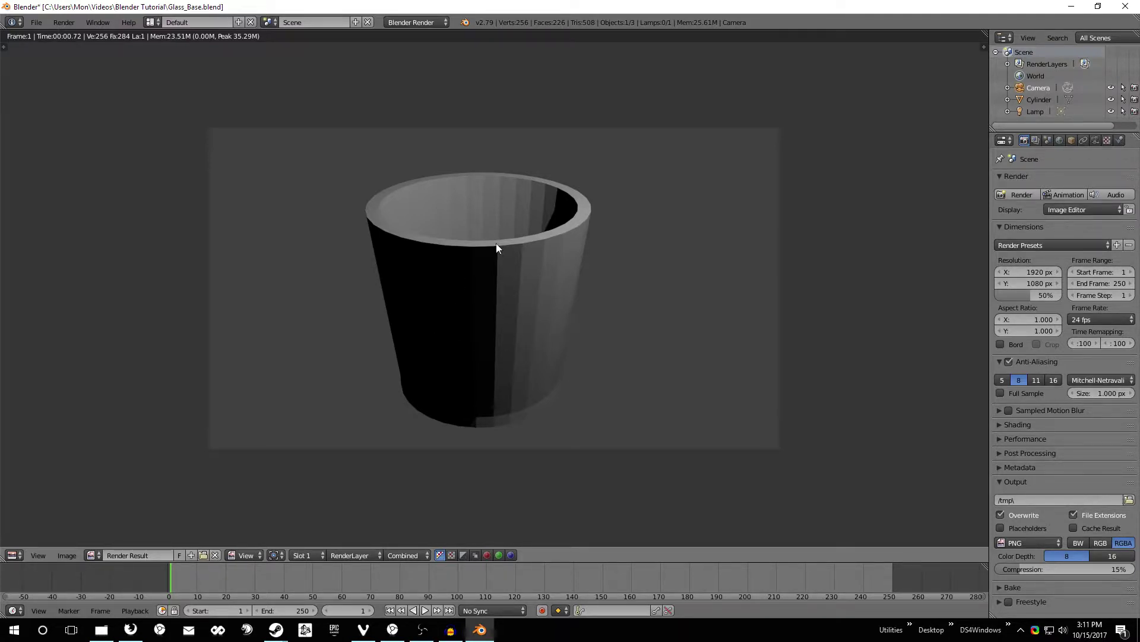
- Switch the render display back to the 3D View and open the glass cylinder in Edit Mode
{"action": "left_click", "coordinate": [14, 556]}
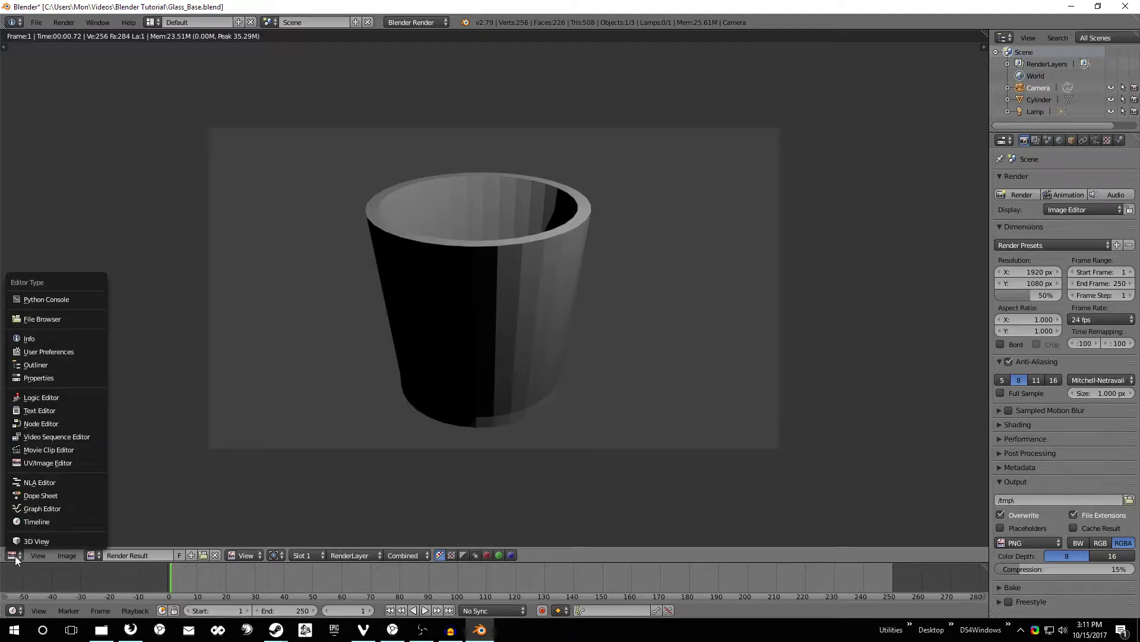
{"action": "left_click", "coordinate": [28, 541]}
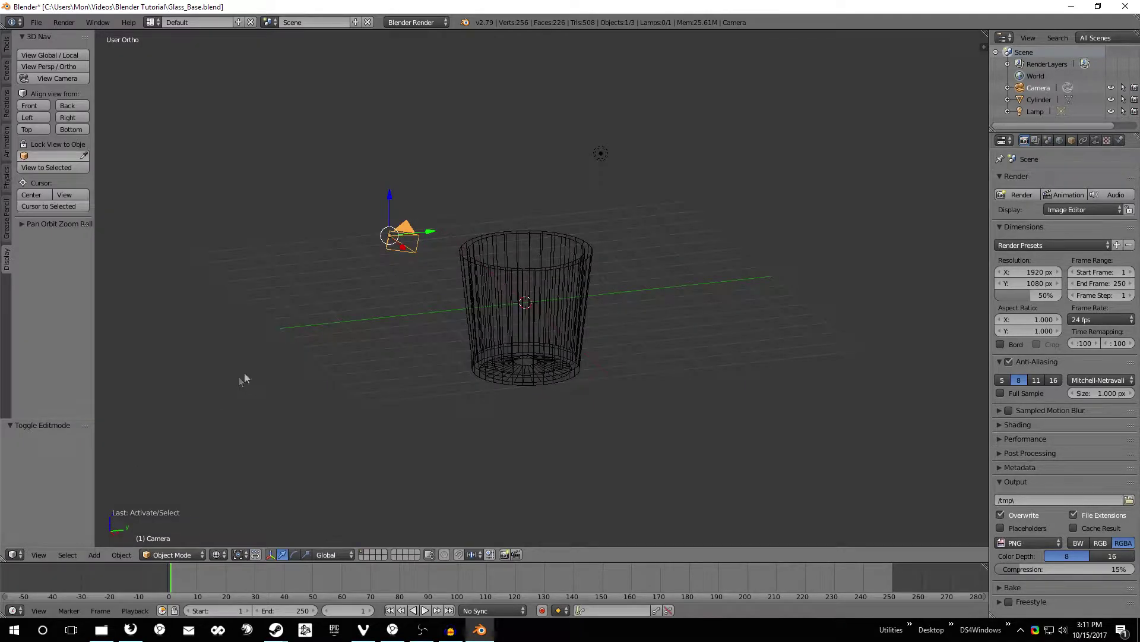
{"action": "scroll", "coordinate": [618, 302], "scroll_direction": "up", "scroll_amount": 2}
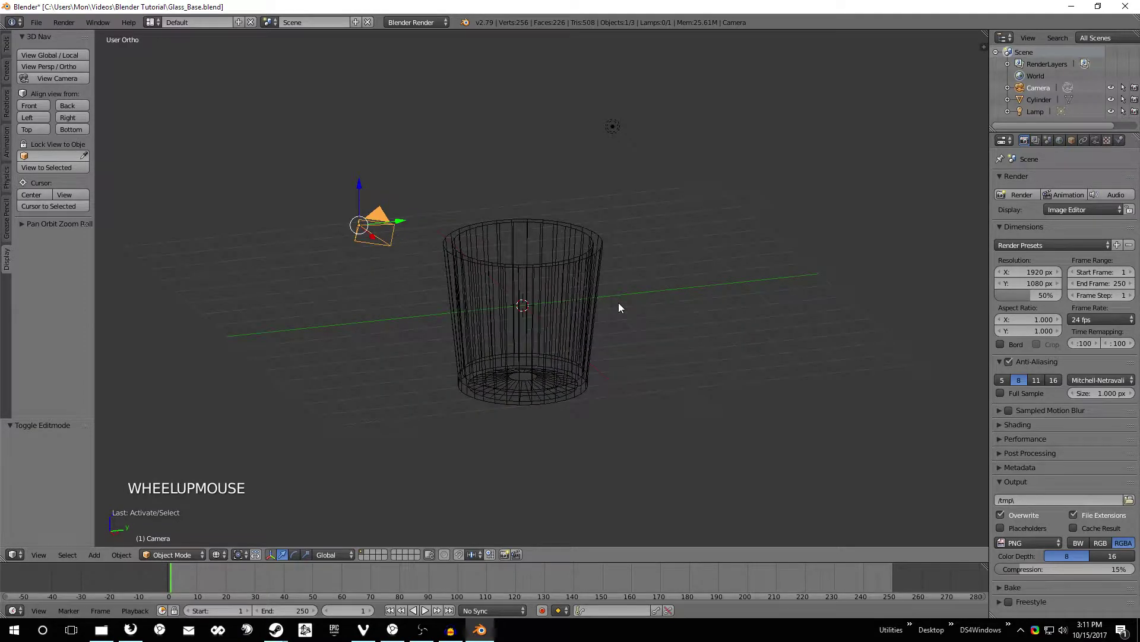
{"action": "right_click", "coordinate": [541, 386]}
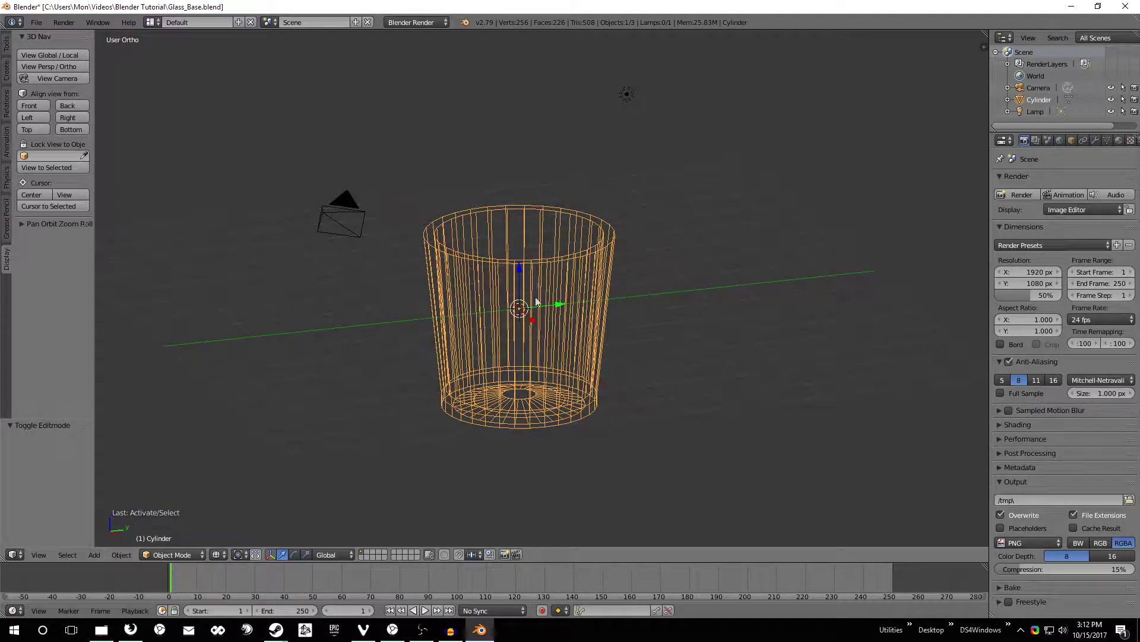
{"action": "key", "text": "Tab"}
{"action": "scroll", "coordinate": [613, 297], "scroll_direction": "up", "scroll_amount": 2}
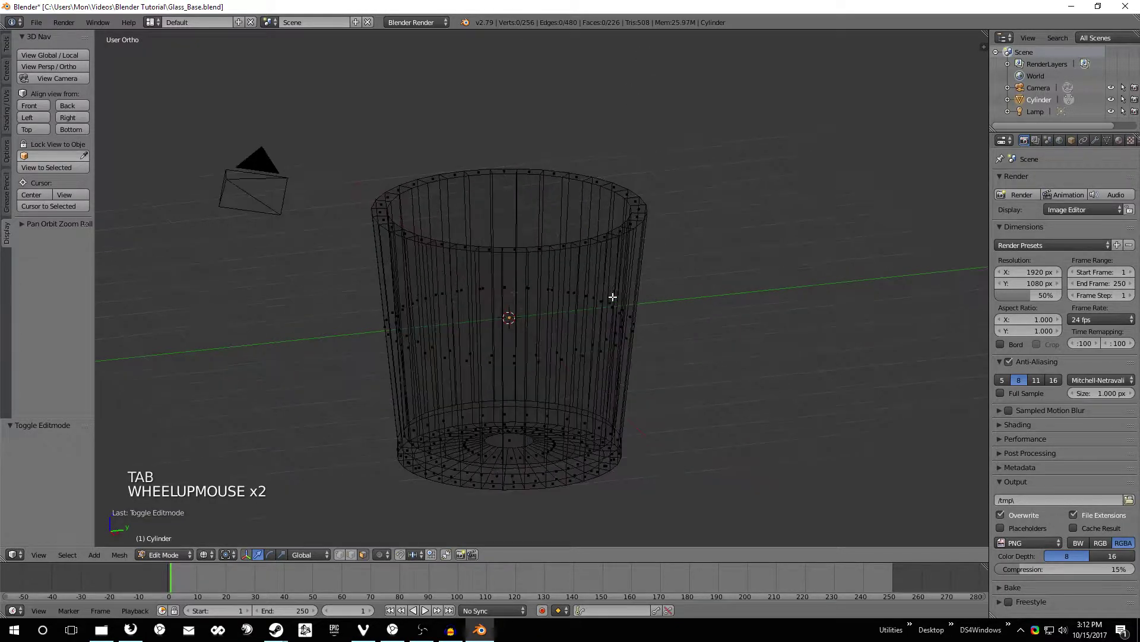
{"action": "middle_click_drag", "start_coordinate": [709, 307], "coordinate": [685, 298]}
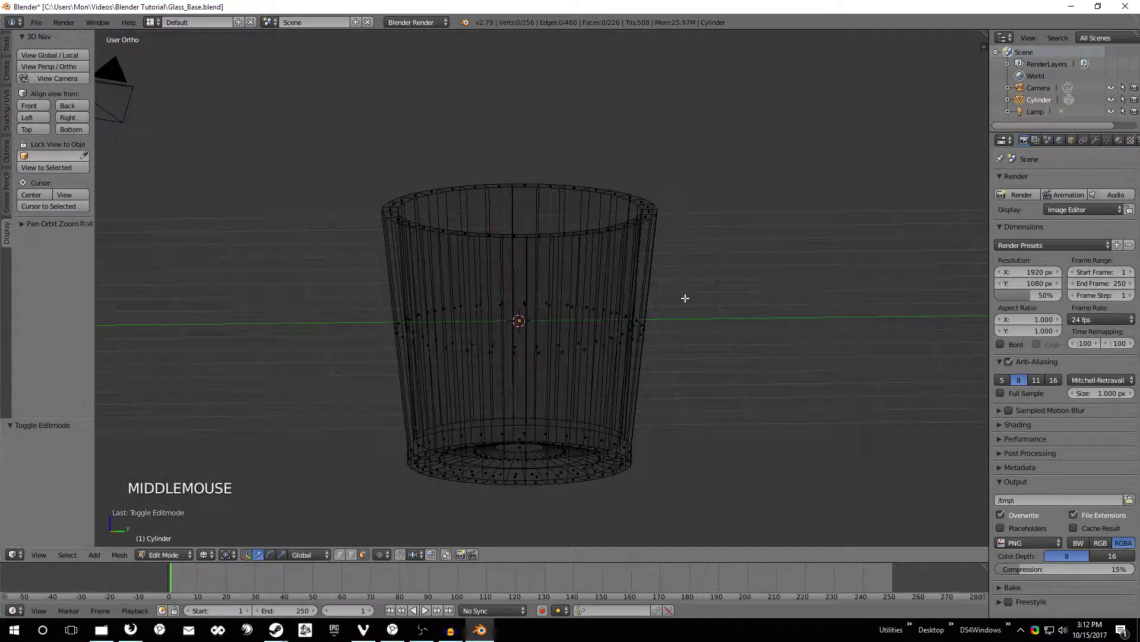
- Display the glass in solid shading and select a single tall face on its outer wall
{"action": "key", "text": "z"}
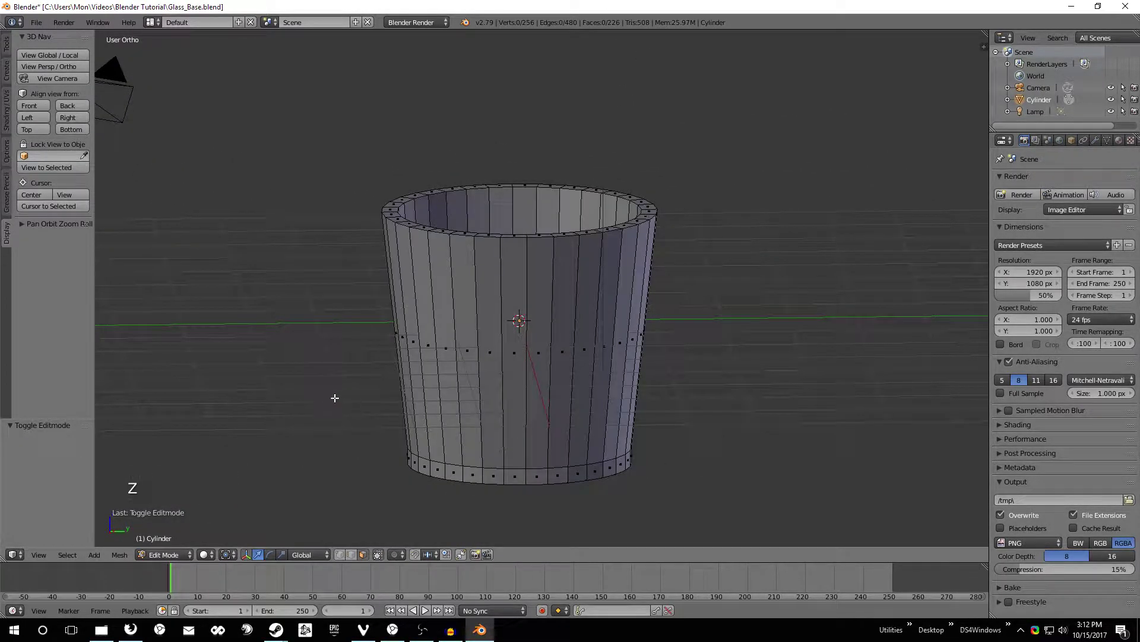
{"action": "scroll", "coordinate": [448, 402], "scroll_direction": "up", "scroll_amount": 1}
{"action": "middle_click_drag", "start_coordinate": [448, 402], "coordinate": [662, 293], "text": "shift"}
{"action": "right_click", "coordinate": [674, 285]}
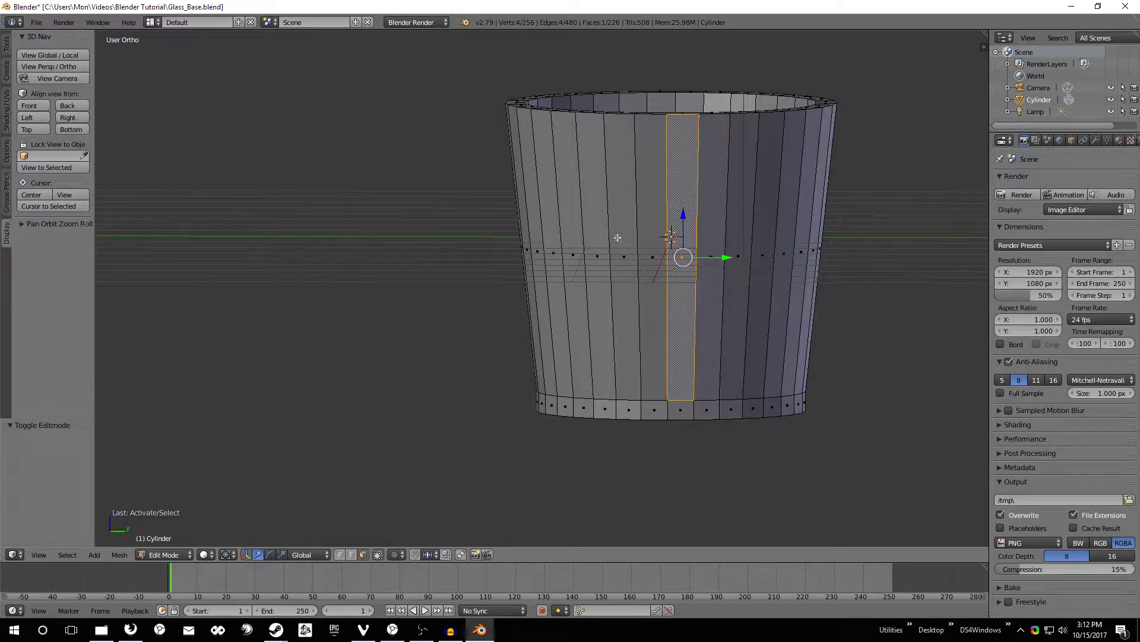
{"action": "middle_click_drag", "start_coordinate": [736, 308], "coordinate": [676, 304], "text": "shift"}
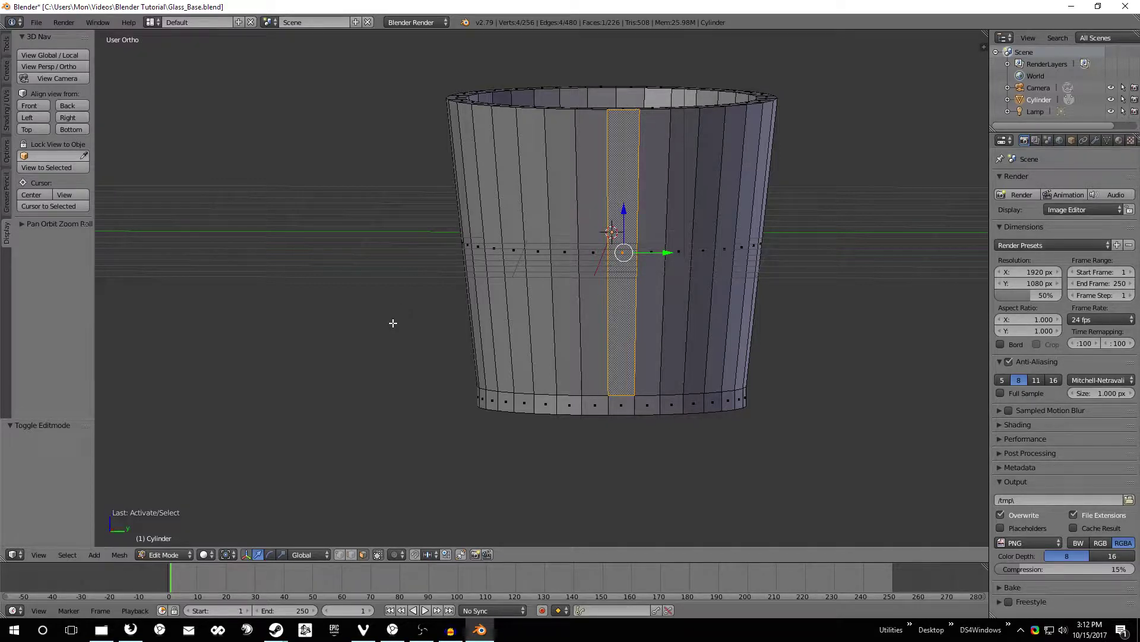
- Cut three edge loops around the outer wall, slid about 0.20 toward the base, and switch to face selection
{"action": "key", "text": "ctrl+r"}
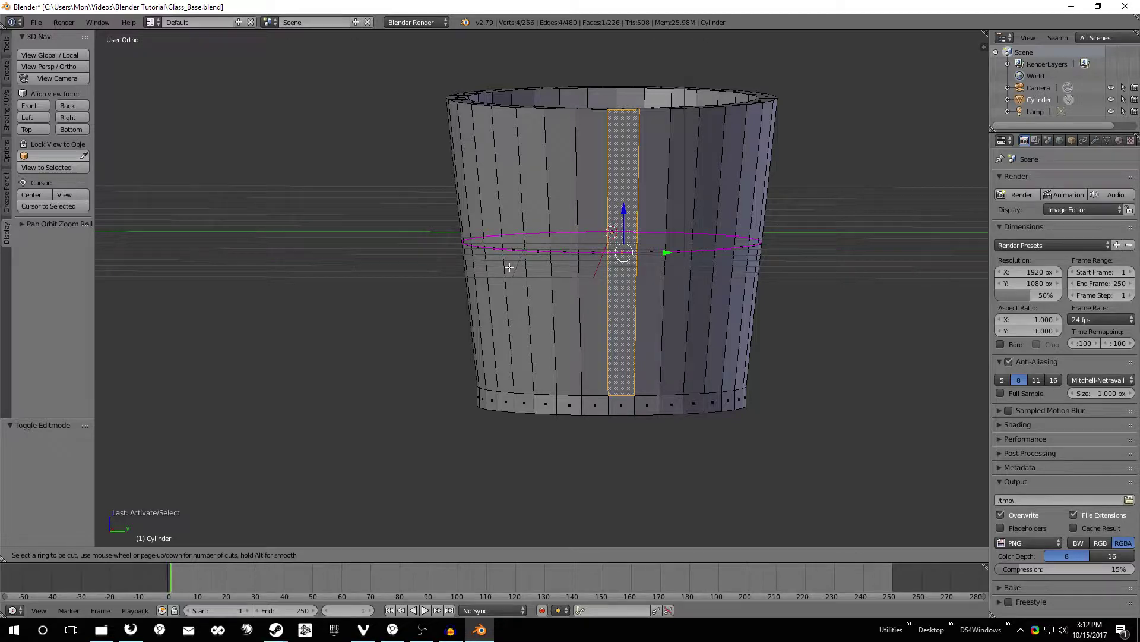
{"action": "scroll", "coordinate": [509, 267], "scroll_direction": "up", "scroll_amount": 2}
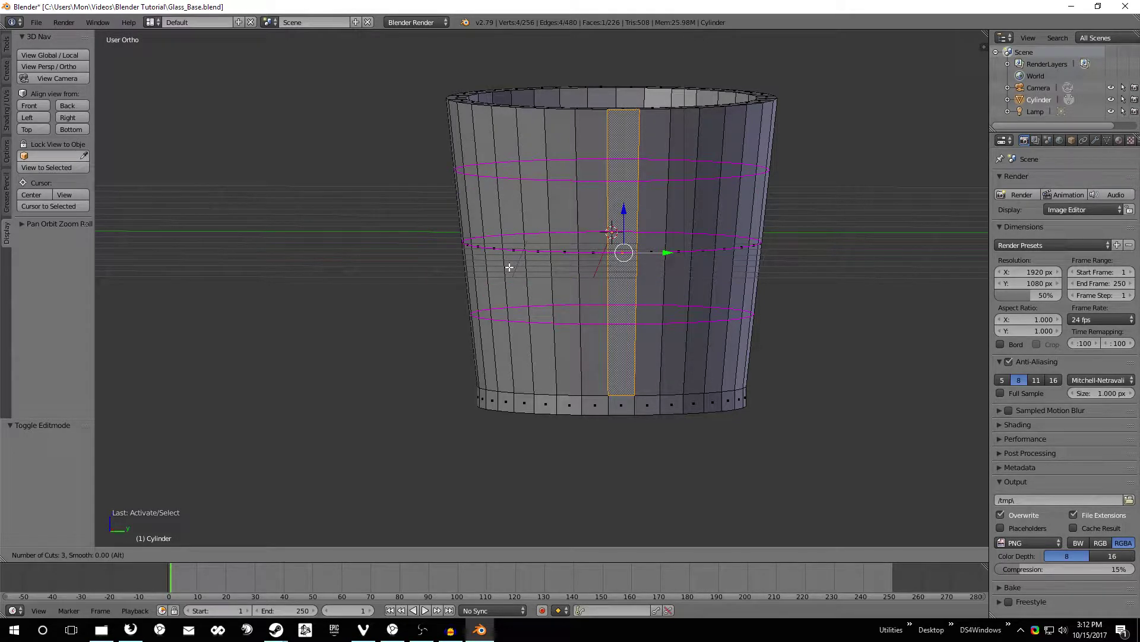
{"action": "left_click", "coordinate": [509, 273]}
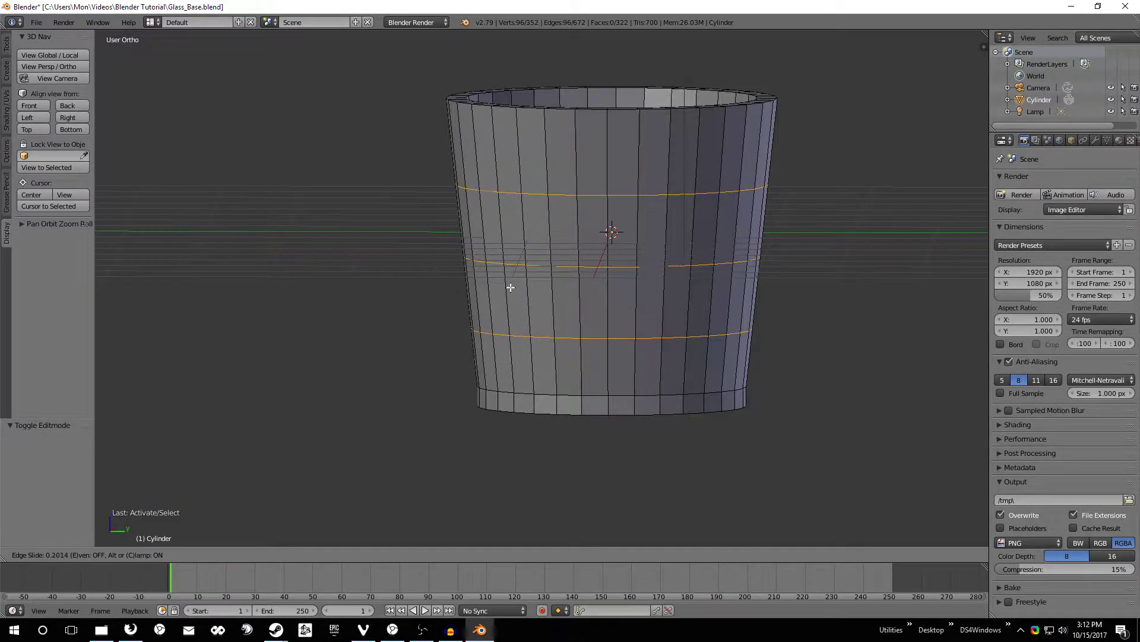
{"action": "left_click", "coordinate": [511, 287]}
{"action": "middle_click_drag", "start_coordinate": [838, 292], "coordinate": [653, 284]}
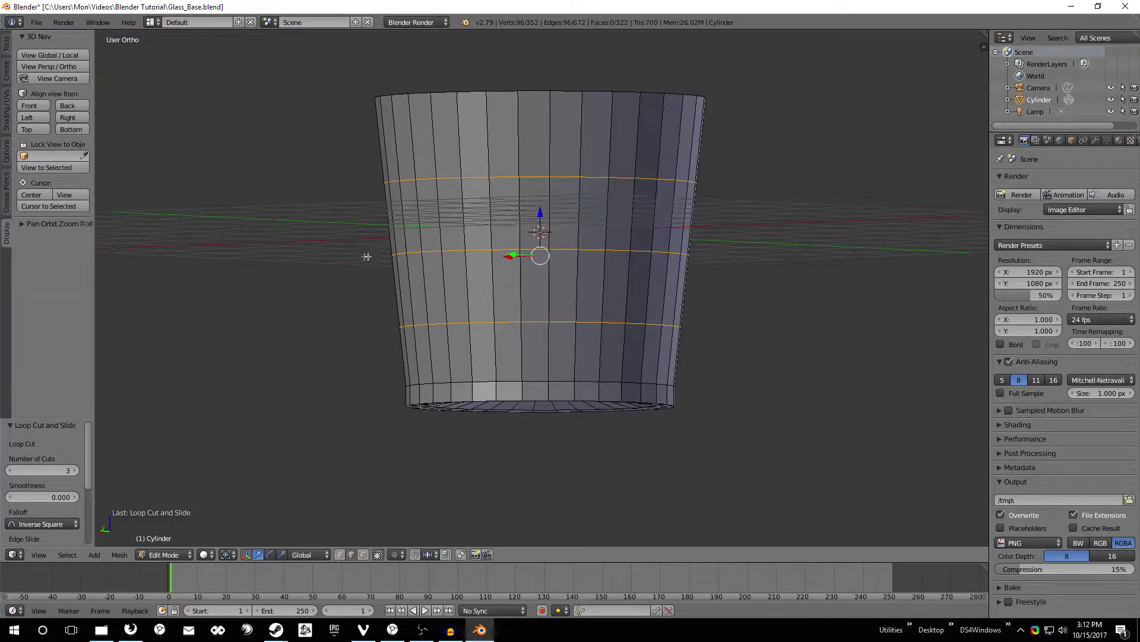
{"action": "middle_click_drag", "start_coordinate": [369, 255], "coordinate": [512, 270]}
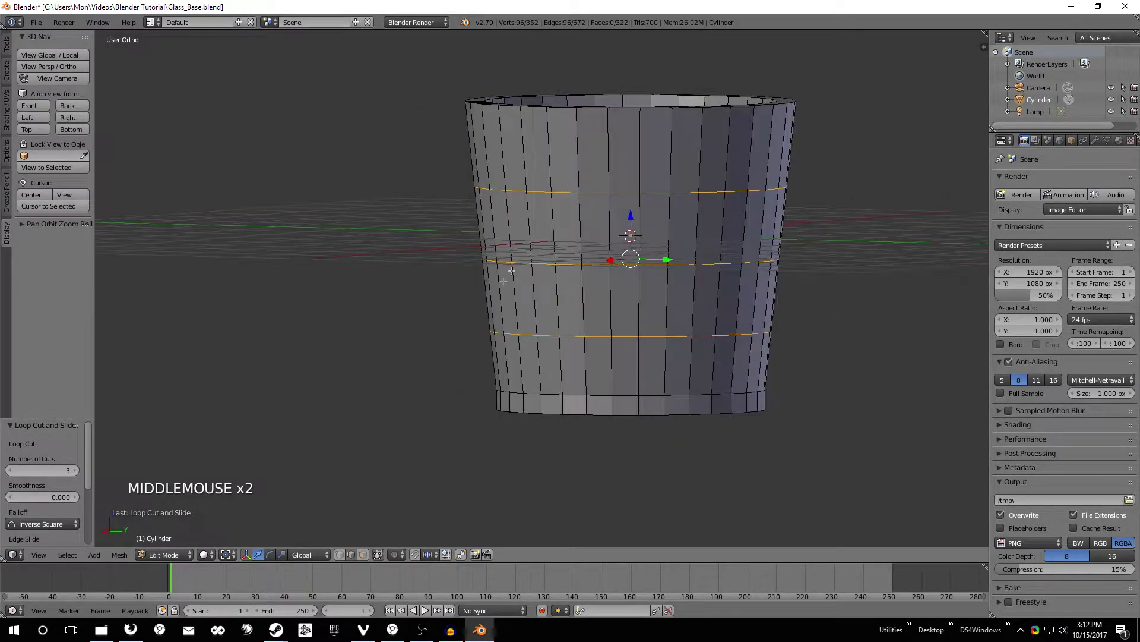
{"action": "left_click", "coordinate": [363, 553]}
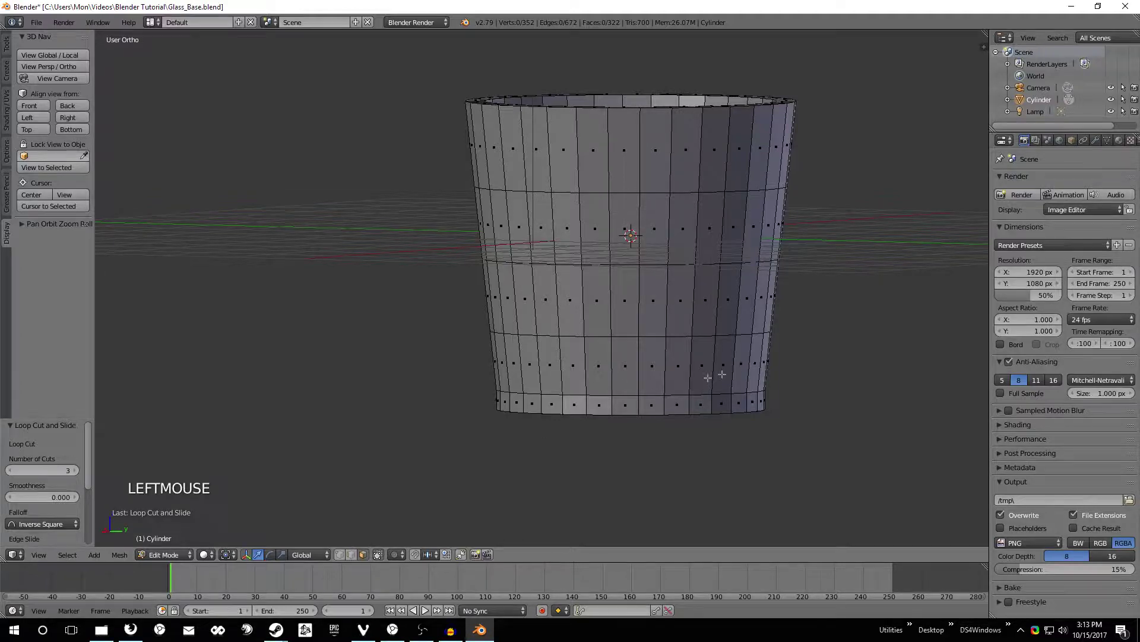
{"action": "mouse_move", "coordinate": [768, 360]}
{"action": "middle_mouse_down", "text": "shift"}
{"action": "mouse_move", "coordinate": [641, 359]}
{"action": "mouse_move", "coordinate": [647, 338]}
{"action": "middle_mouse_up", "text": "shift"}
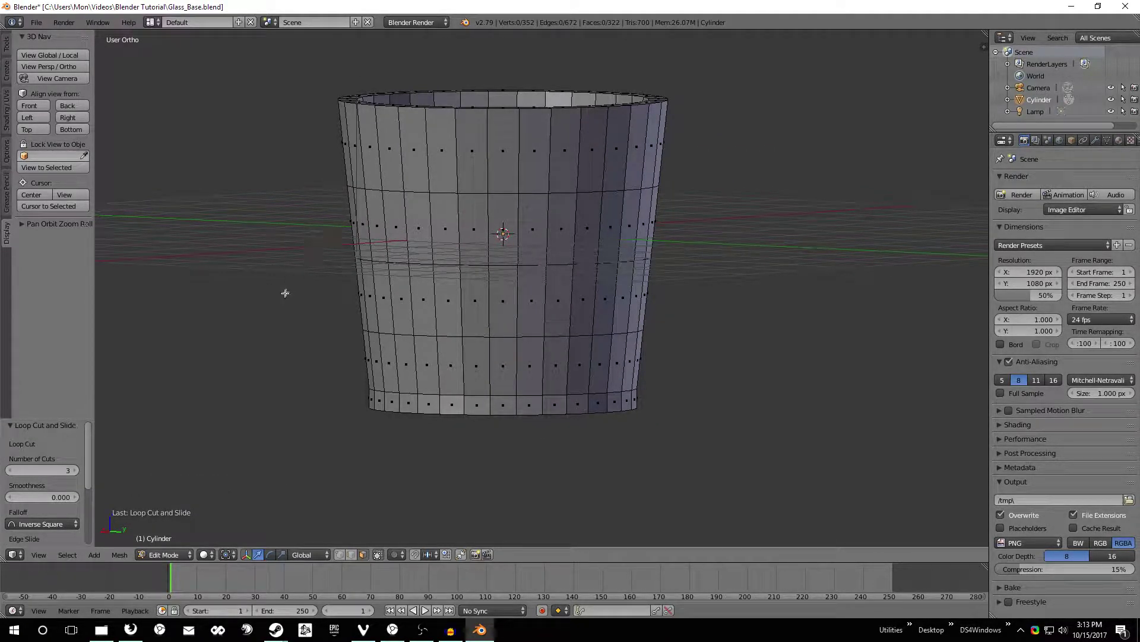
{"action": "middle_click_drag", "start_coordinate": [285, 293], "coordinate": [247, 298]}
{"action": "key", "text": "z"}
{"action": "left_click", "coordinate": [319, 295]}
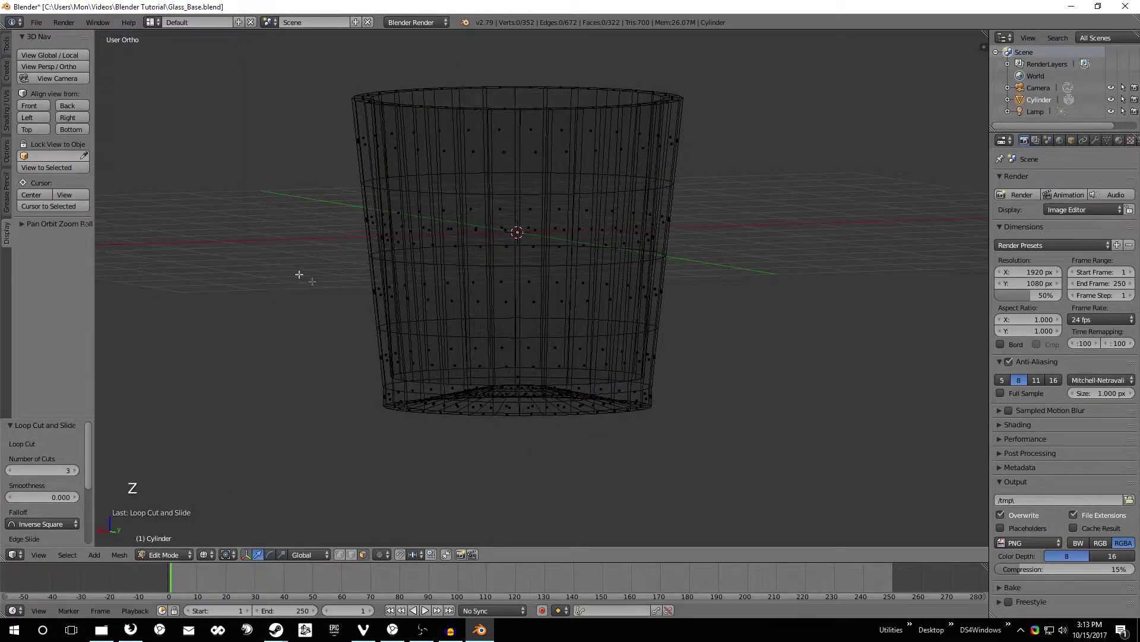
{"action": "key", "text": "c"}
{"action": "mouse_move", "coordinate": [380, 238]}
{"action": "left_mouse_down"}
{"action": "mouse_move", "coordinate": [418, 219]}
{"action": "mouse_move", "coordinate": [639, 270]}
{"action": "mouse_move", "coordinate": [357, 300]}
{"action": "mouse_move", "coordinate": [672, 331]}
{"action": "left_mouse_up"}
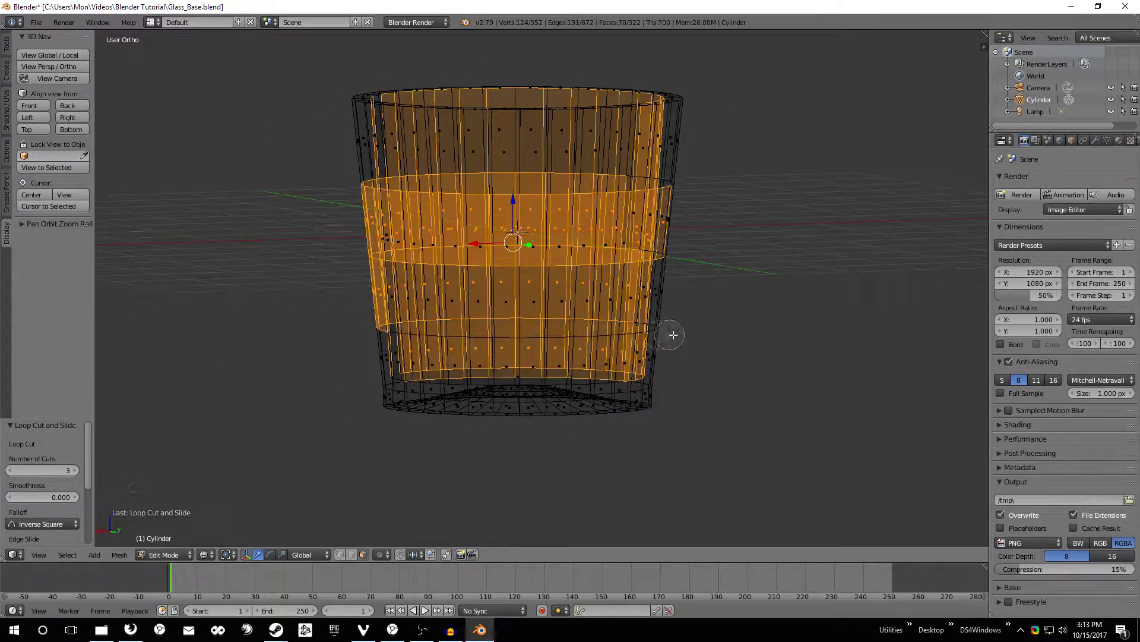
{"action": "right_click", "coordinate": [767, 339]}
{"action": "key", "text": "z"}
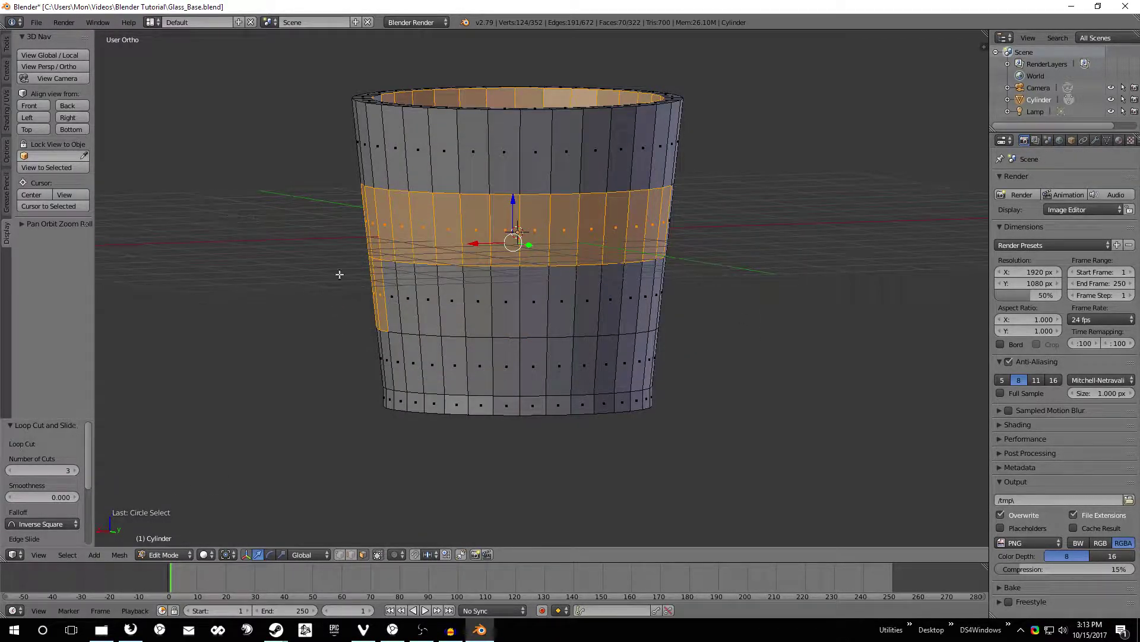
{"action": "key", "text": "a"}
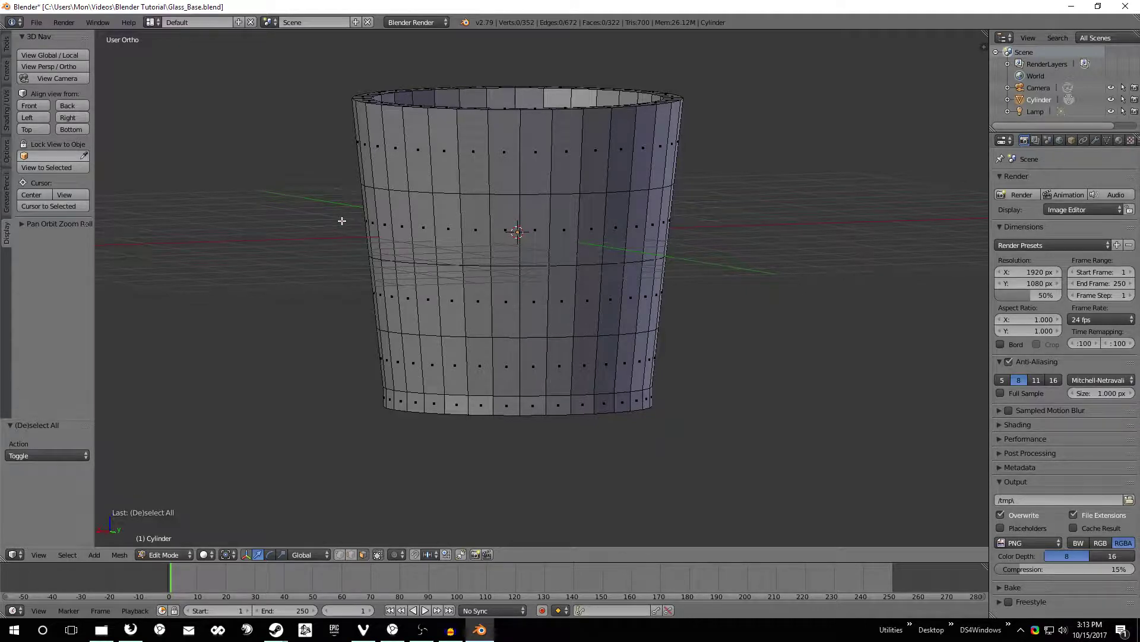
- Circle-select the three rows of outer wall faces between the top row and the base strip, all around the glass
{"action": "key", "text": "c"}
{"action": "mouse_move", "coordinate": [331, 215]}
{"action": "left_mouse_down"}
{"action": "mouse_move", "coordinate": [479, 232]}
{"action": "mouse_move", "coordinate": [725, 225]}
{"action": "mouse_move", "coordinate": [695, 286]}
{"action": "mouse_move", "coordinate": [405, 294]}
{"action": "mouse_move", "coordinate": [335, 306]}
{"action": "mouse_move", "coordinate": [327, 338]}
{"action": "mouse_move", "coordinate": [500, 357]}
{"action": "mouse_move", "coordinate": [680, 338]}
{"action": "left_mouse_up"}
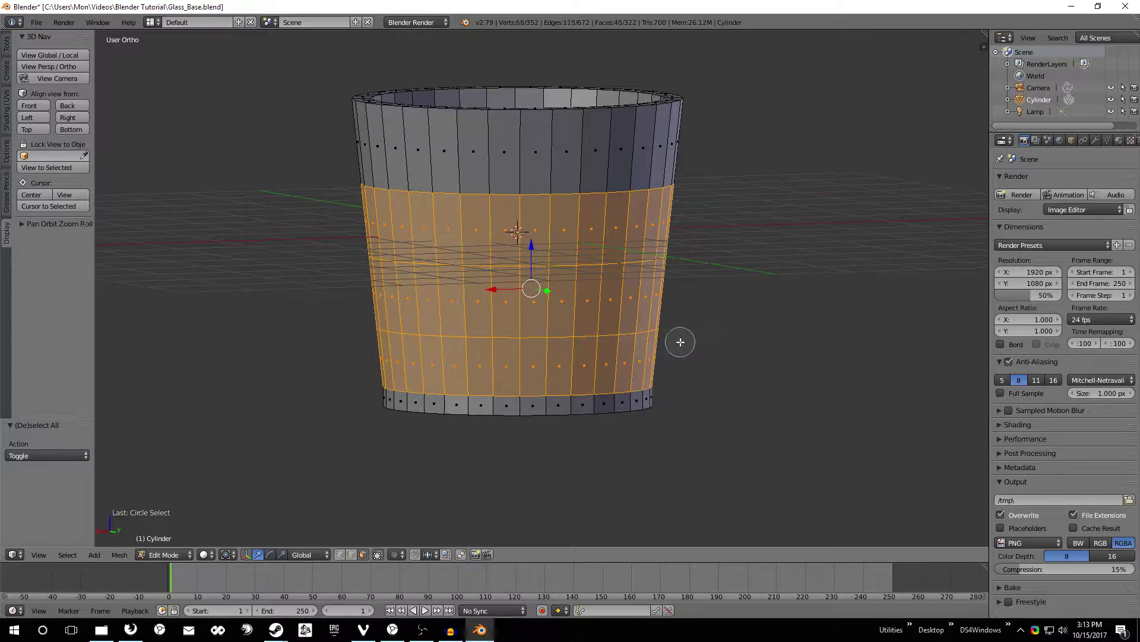
{"action": "right_click", "coordinate": [722, 327]}
{"action": "mouse_move", "coordinate": [722, 327]}
{"action": "middle_mouse_down"}
{"action": "mouse_move", "coordinate": [730, 277]}
{"action": "mouse_move", "coordinate": [412, 262]}
{"action": "middle_mouse_up"}
{"action": "key", "text": "c"}
{"action": "mouse_move", "coordinate": [412, 262]}
{"action": "left_mouse_down"}
{"action": "mouse_move", "coordinate": [482, 254]}
{"action": "mouse_move", "coordinate": [742, 267]}
{"action": "mouse_move", "coordinate": [631, 293]}
{"action": "mouse_move", "coordinate": [464, 308]}
{"action": "mouse_move", "coordinate": [457, 347]}
{"action": "mouse_move", "coordinate": [601, 365]}
{"action": "mouse_move", "coordinate": [766, 344]}
{"action": "left_mouse_up"}
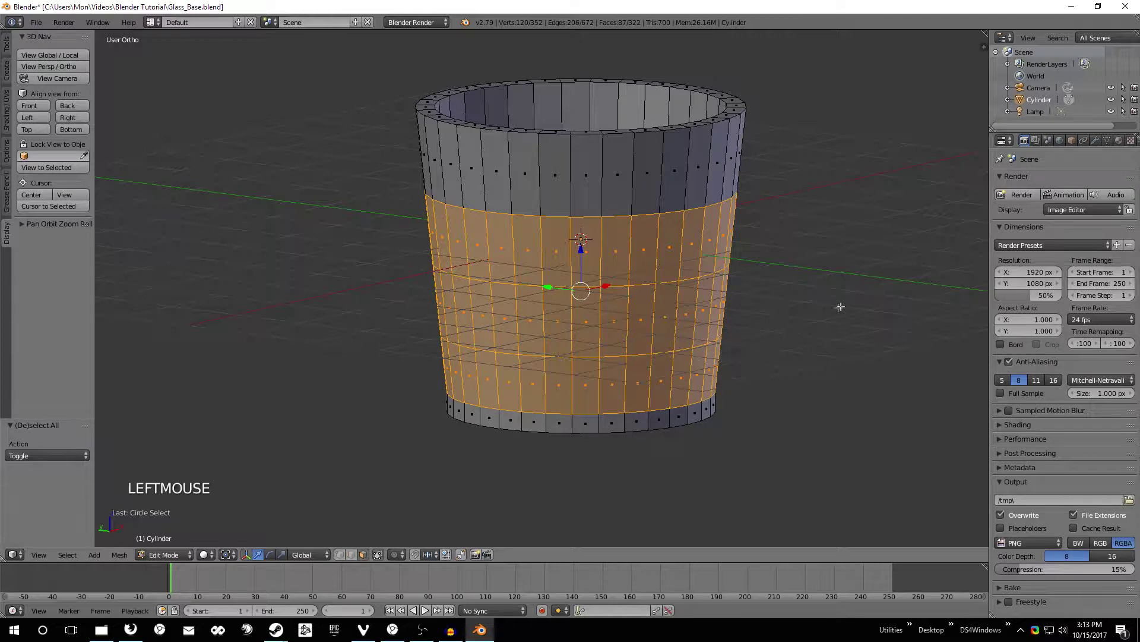
{"action": "middle_click_drag", "start_coordinate": [840, 305], "coordinate": [594, 306]}
{"action": "key", "text": "c"}
{"action": "mouse_move", "coordinate": [504, 249]}
{"action": "left_mouse_down"}
{"action": "mouse_move", "coordinate": [499, 369]}
{"action": "mouse_move", "coordinate": [608, 375]}
{"action": "left_mouse_up"}
{"action": "right_click", "coordinate": [609, 376]}
{"action": "middle_click_drag", "start_coordinate": [804, 315], "coordinate": [486, 272]}
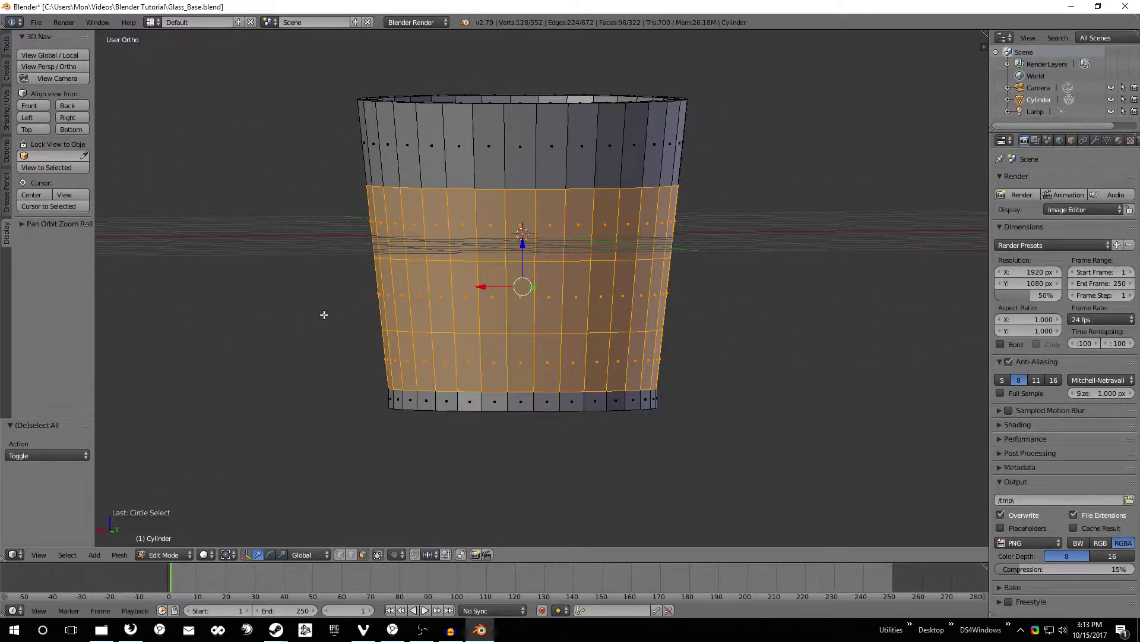
- Extrude the selected wall faces as individual faces with zero offset
{"action": "key", "text": "alt+e"}
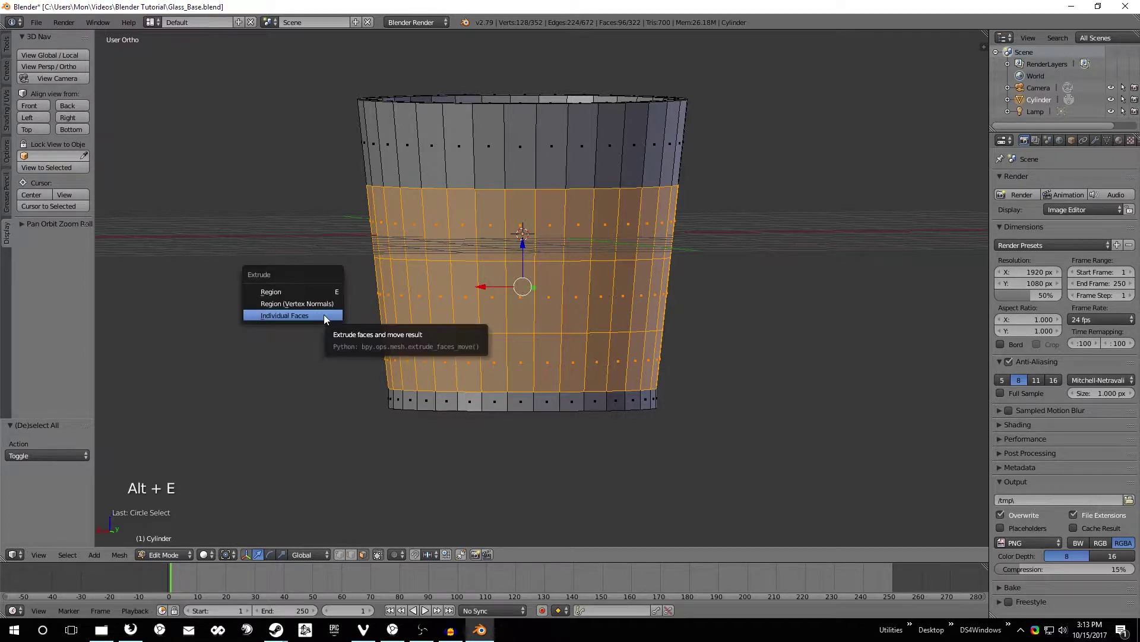
{"action": "left_click", "coordinate": [287, 315]}
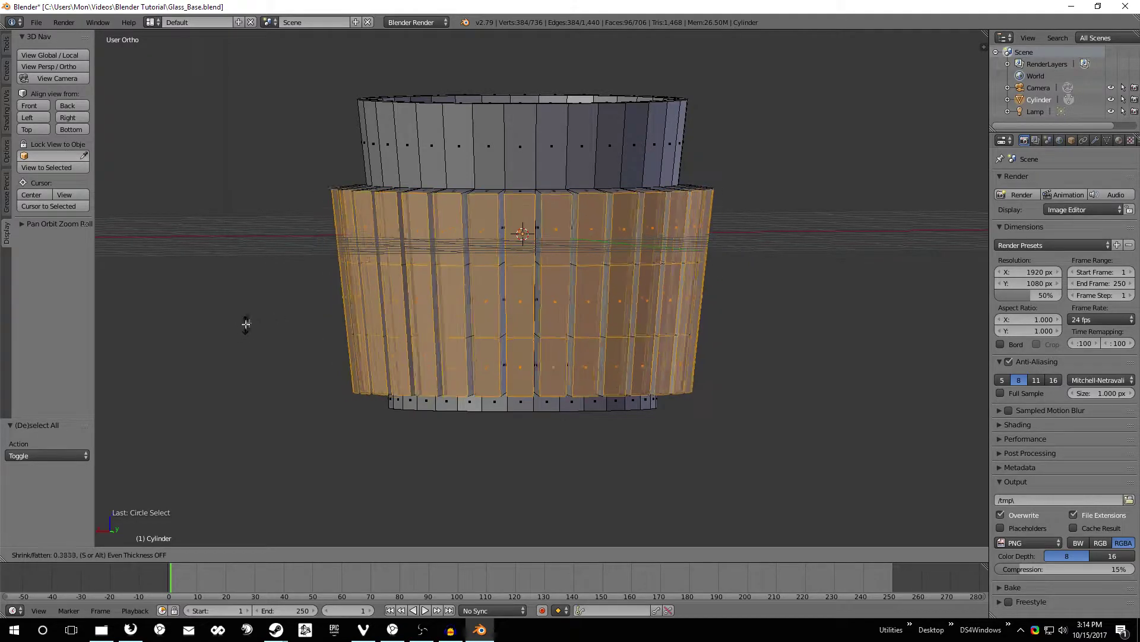
{"action": "right_click", "coordinate": [232, 327]}
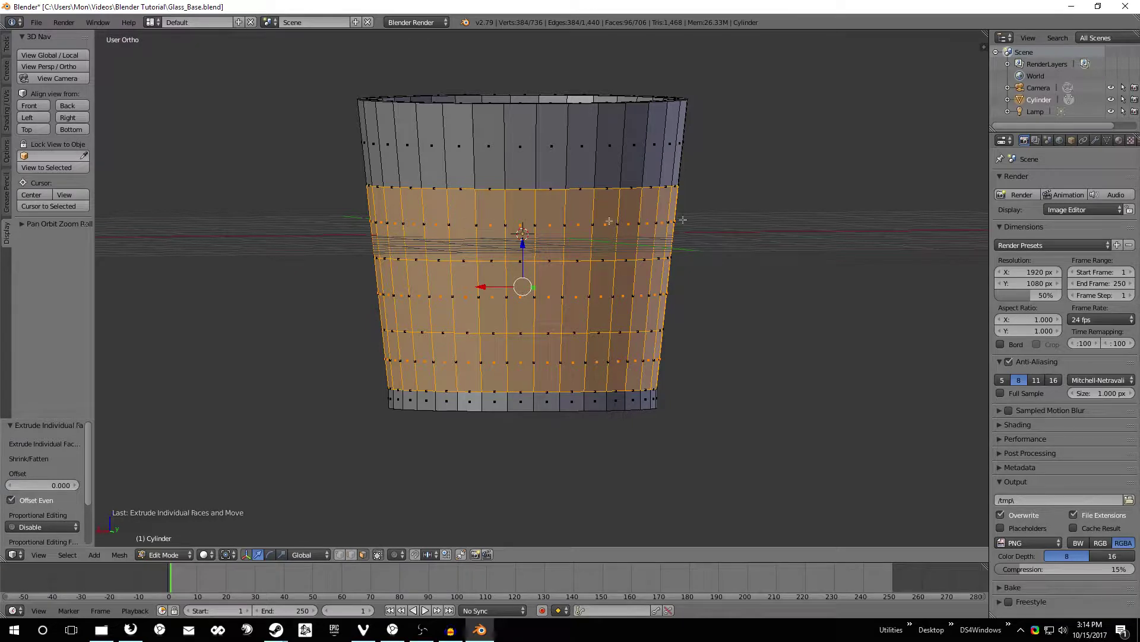
{"action": "key", "text": "s"}
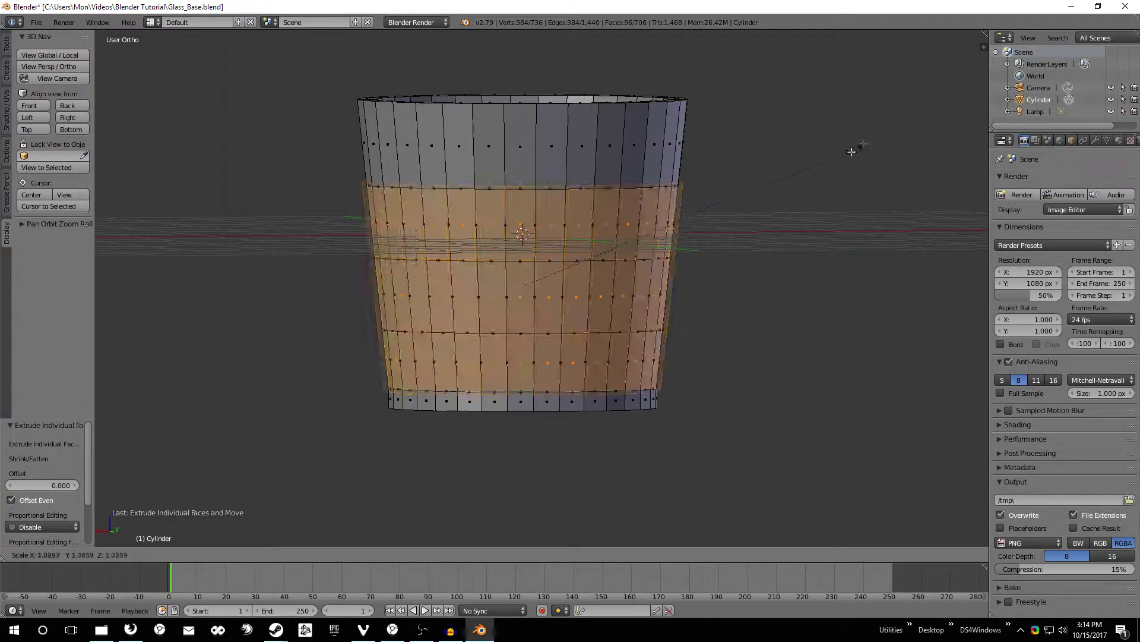
{"action": "key", "text": "Escape"}
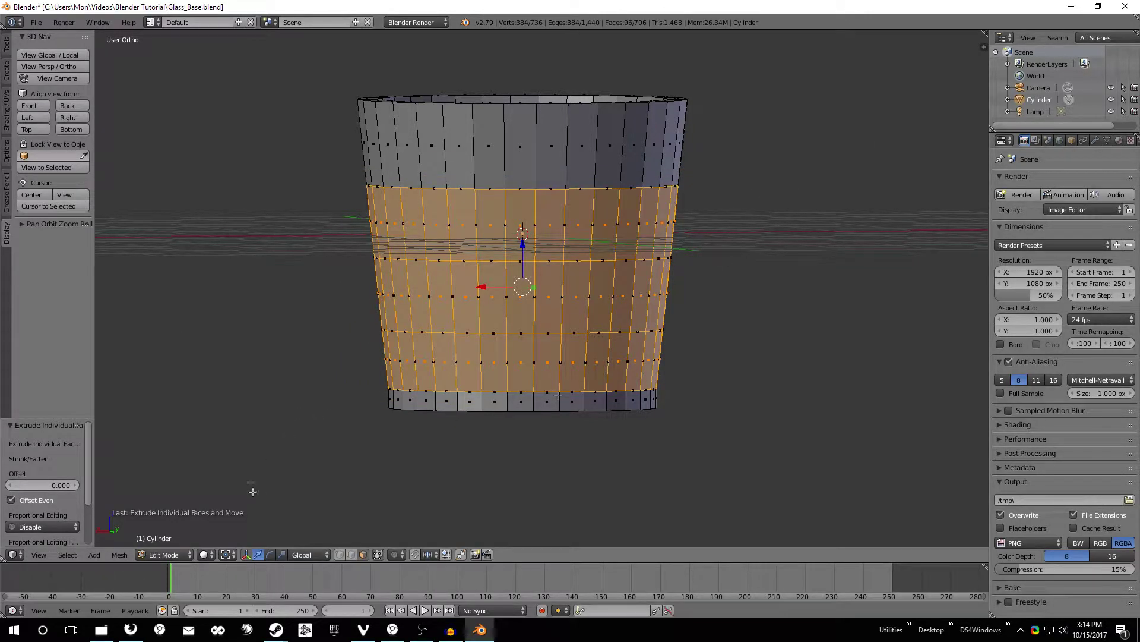
- Set the pivot point to Individual Origins and scale the extruded faces to 0 so each collapses to its centre
{"action": "left_click", "coordinate": [229, 555]}
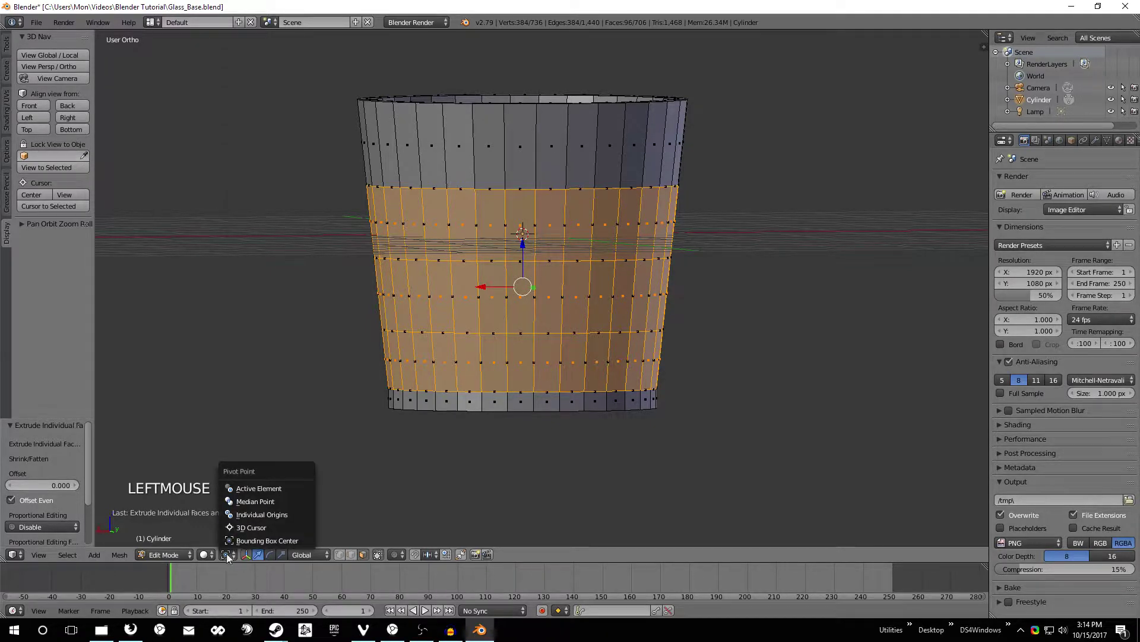
{"action": "left_click", "coordinate": [265, 513]}
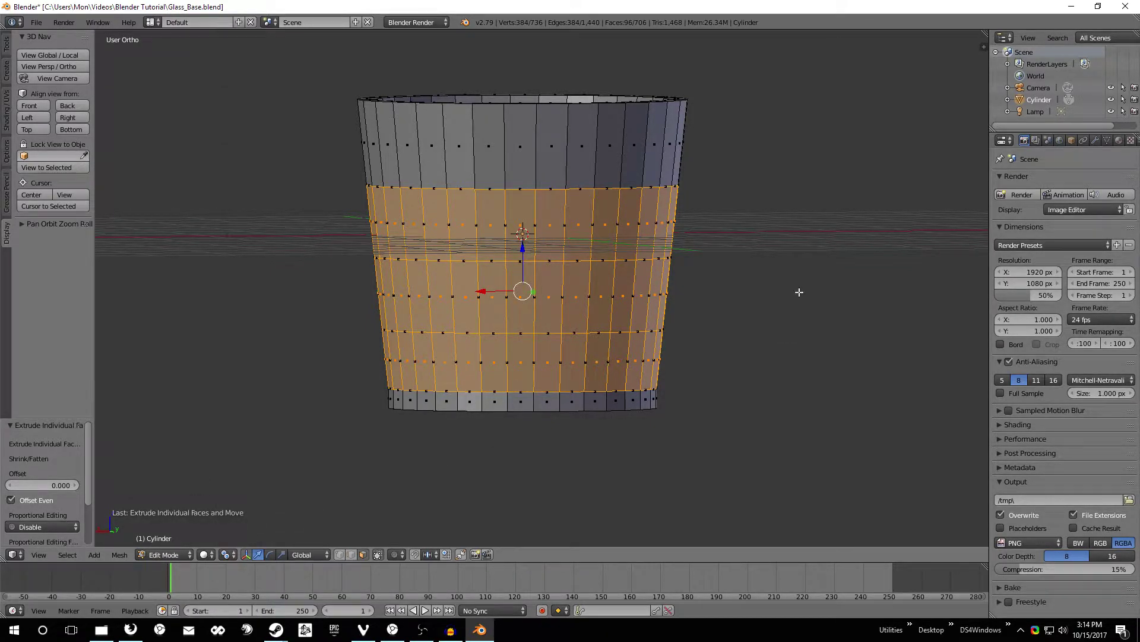
{"action": "key", "text": "s"}
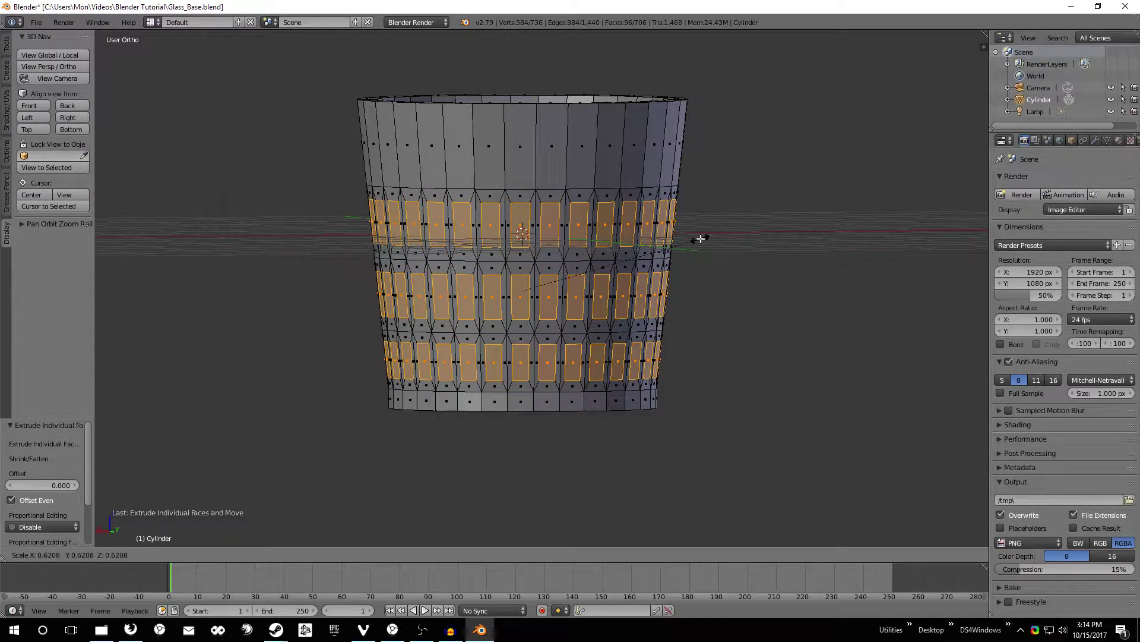
{"action": "key", "text": "0"}
{"action": "key", "text": "Return"}
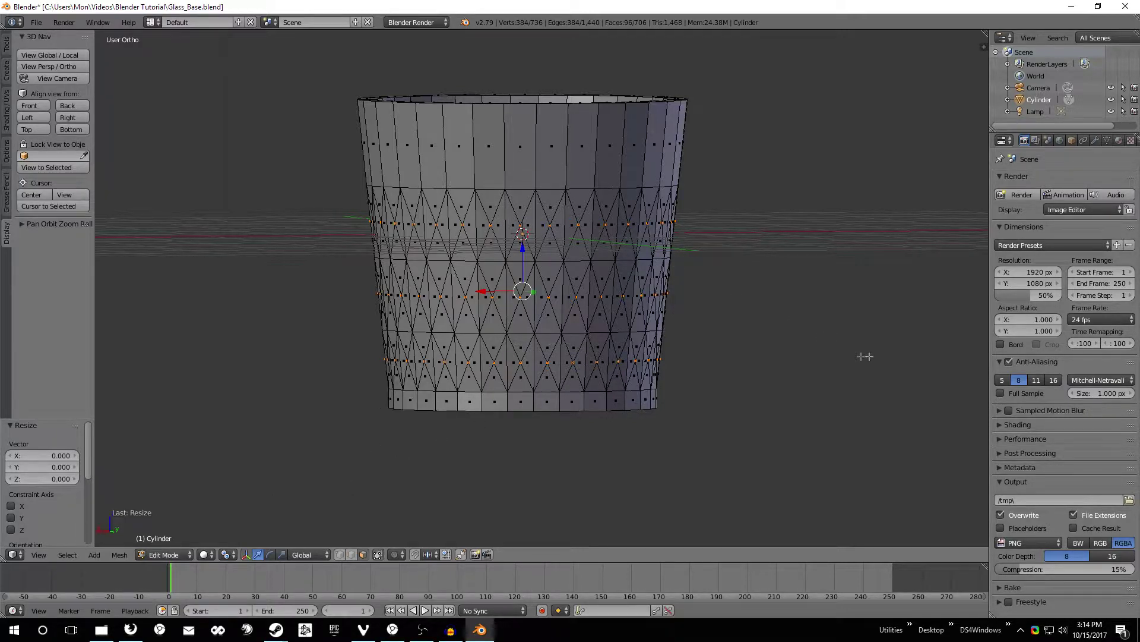
- Set the pivot point to Bounding Box Center and scale the collapsed face points outward to about 1.09 so the diamonds protrude
{"action": "left_click", "coordinate": [226, 555]}
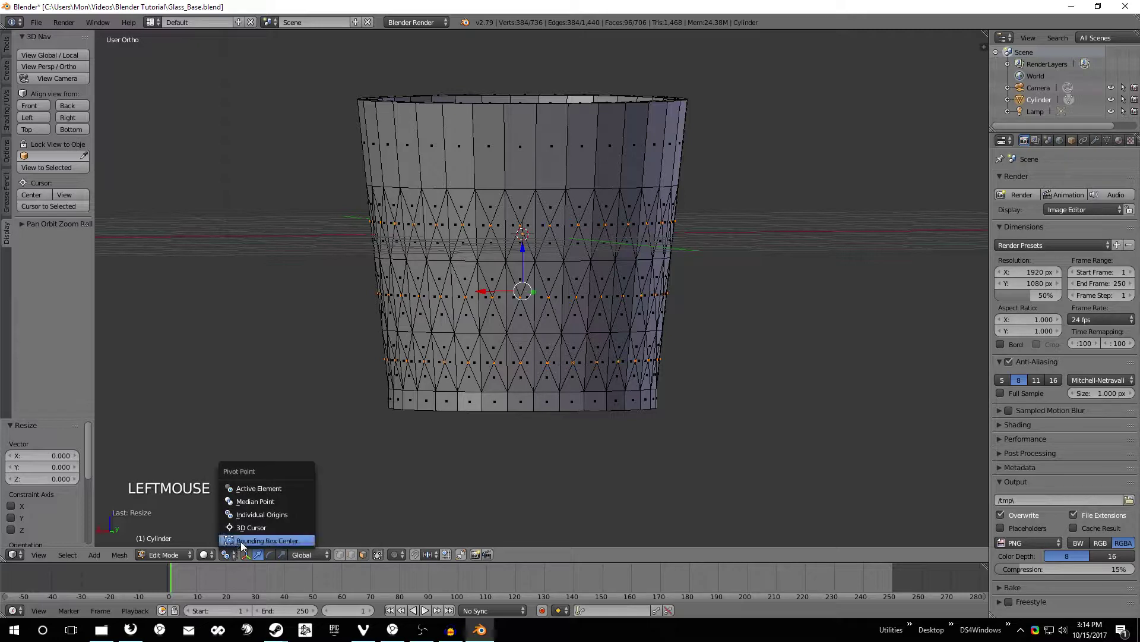
{"action": "left_click", "coordinate": [241, 540]}
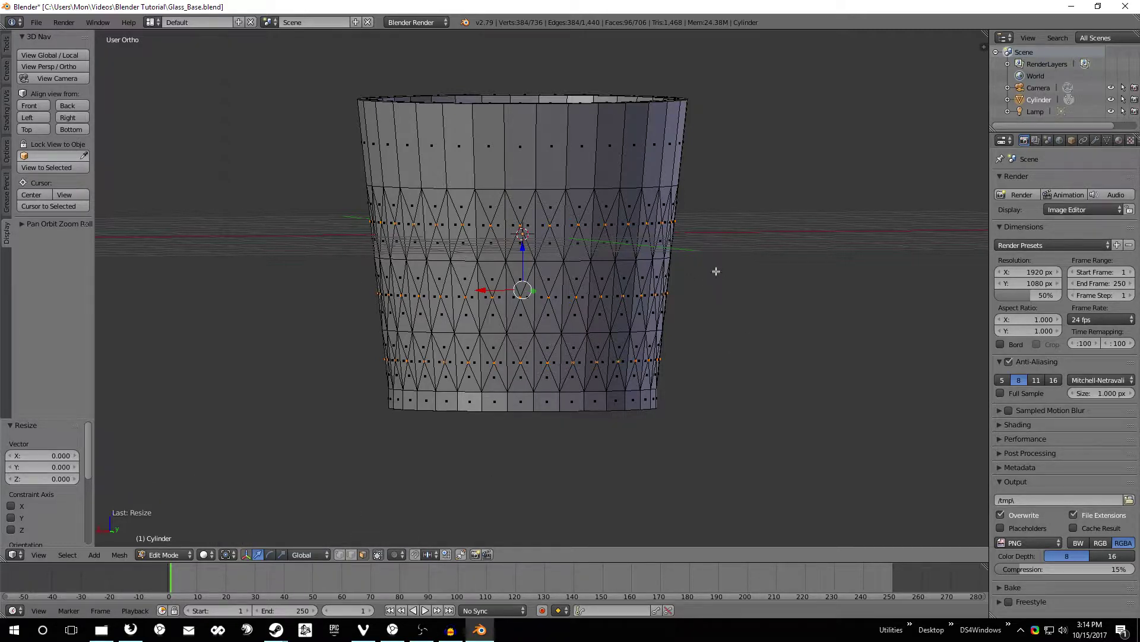
{"action": "key", "text": "s"}
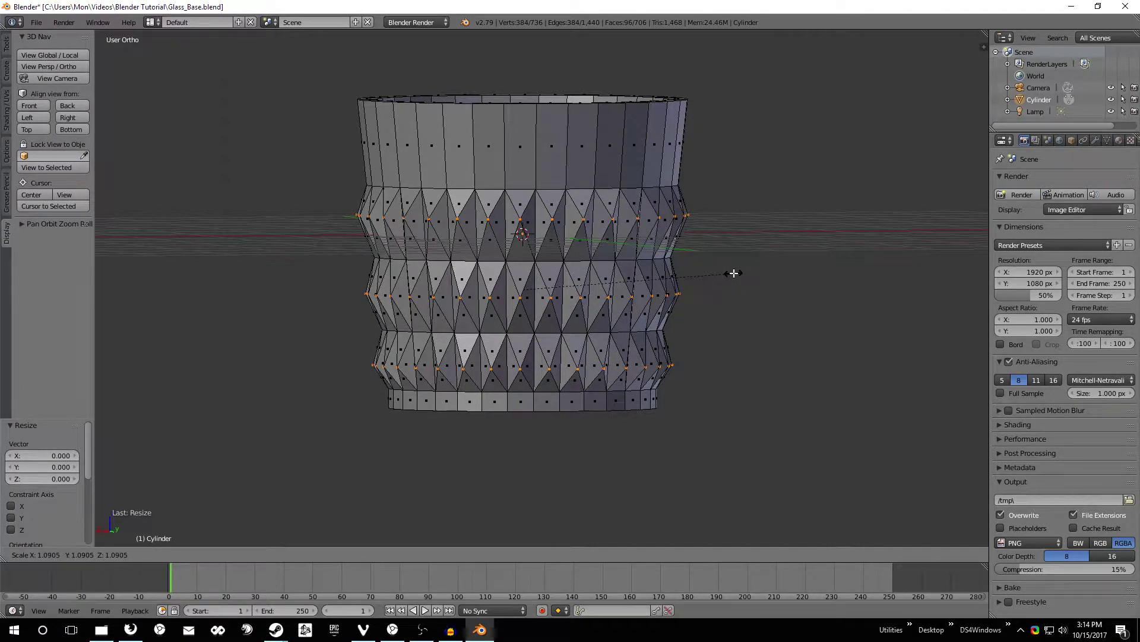
{"action": "left_click", "coordinate": [734, 272]}
{"action": "middle_click_drag", "start_coordinate": [782, 265], "coordinate": [439, 228]}
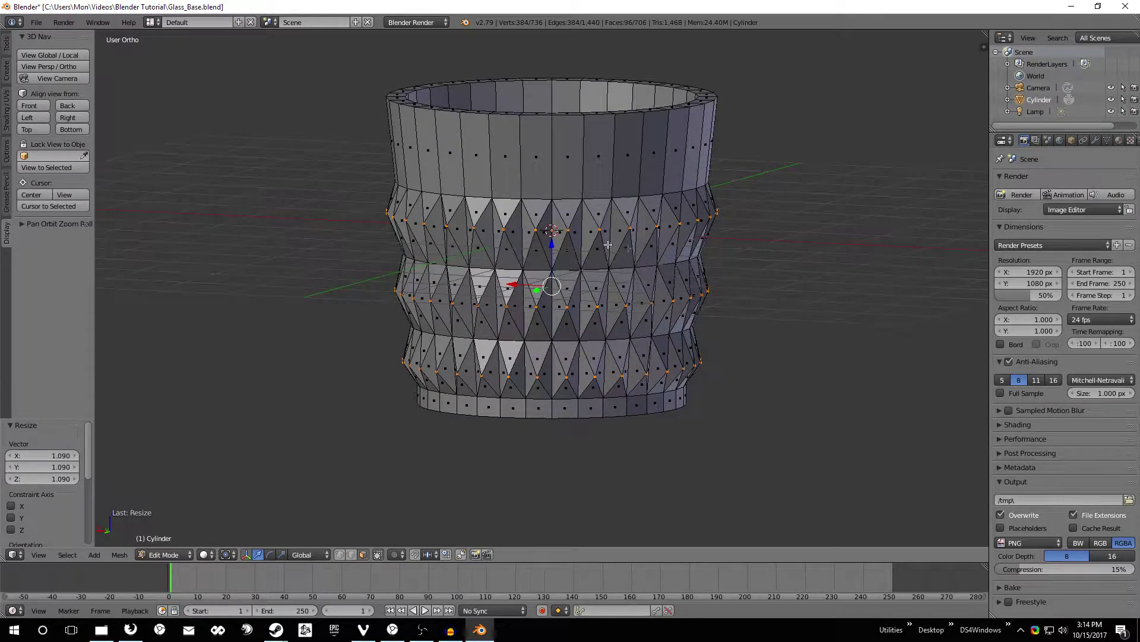
- Scale the selected diamond points along the Z axis to about 0.918
{"action": "middle_click_drag", "start_coordinate": [733, 277], "coordinate": [658, 277]}
{"action": "key", "text": "s"}
{"action": "key", "text": "s"}
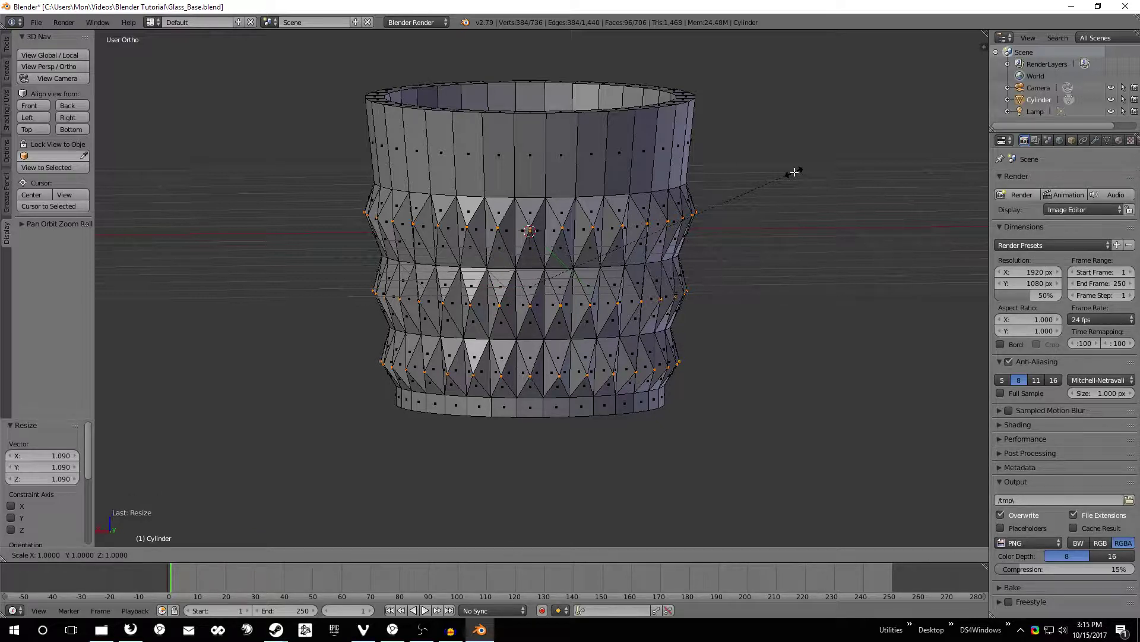
{"action": "key", "text": "z"}
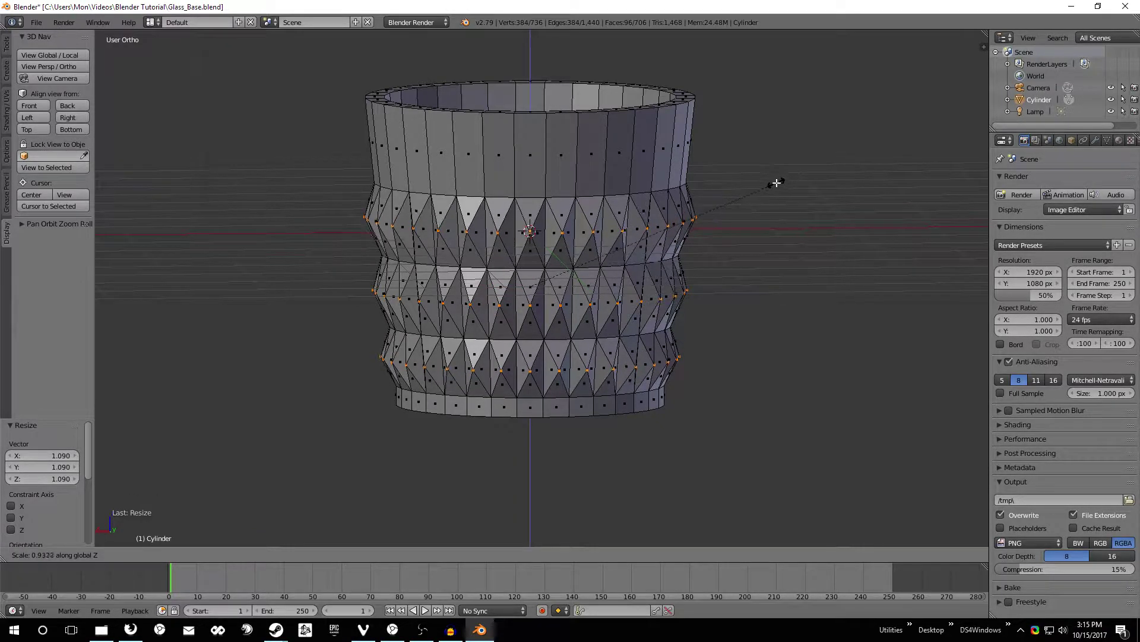
{"action": "left_click", "coordinate": [774, 186]}
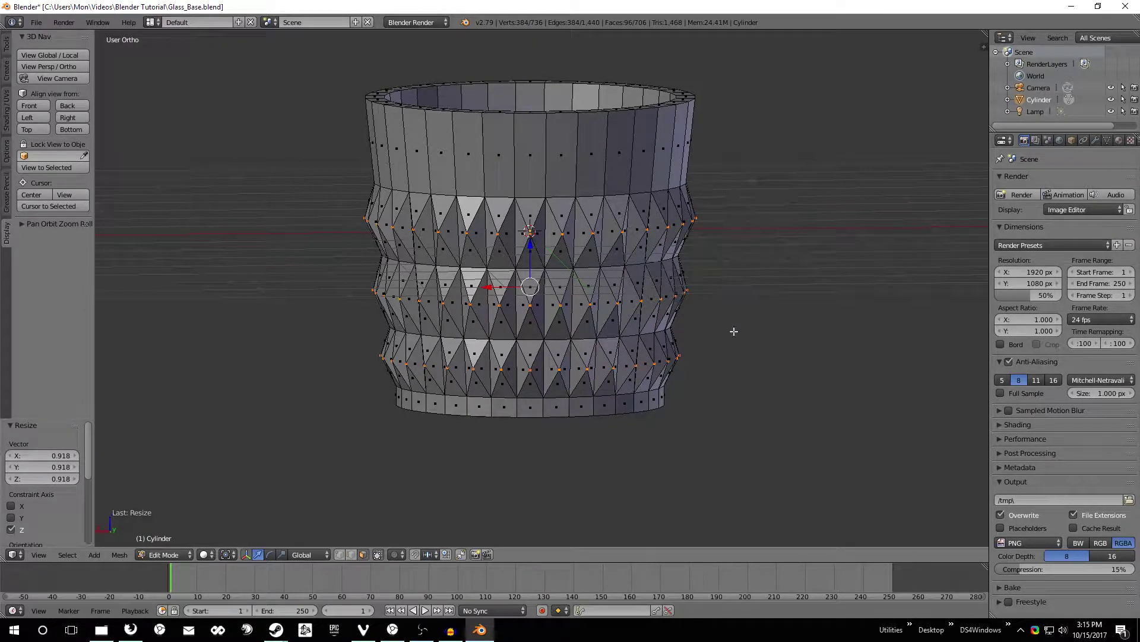
{"action": "middle_click_drag", "start_coordinate": [716, 389], "coordinate": [645, 394]}
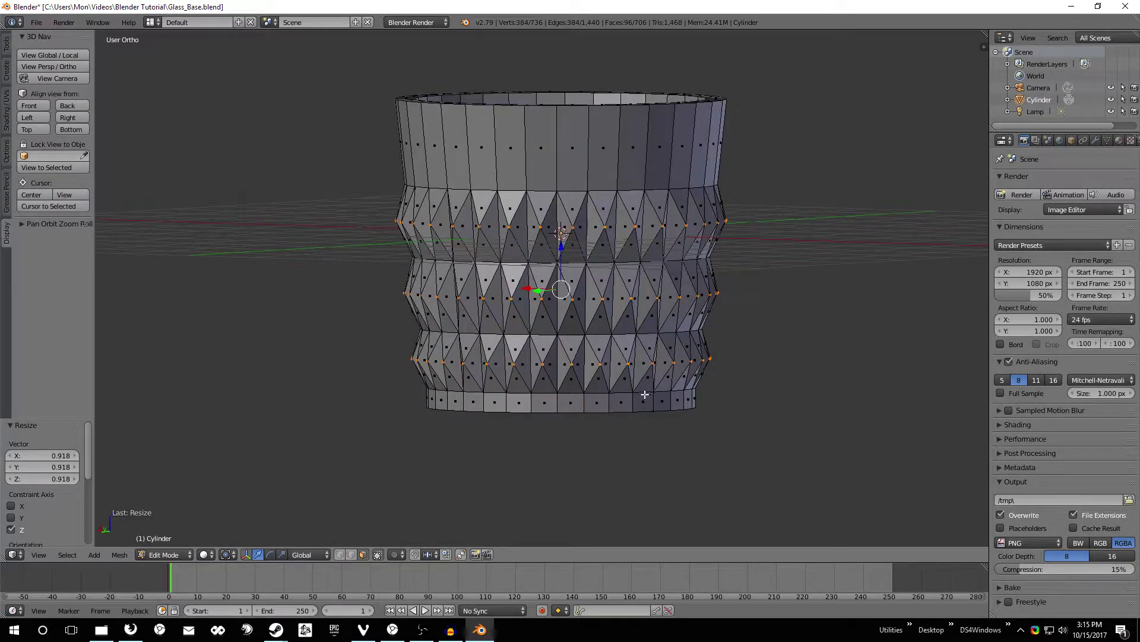
{"action": "key", "text": "s"}
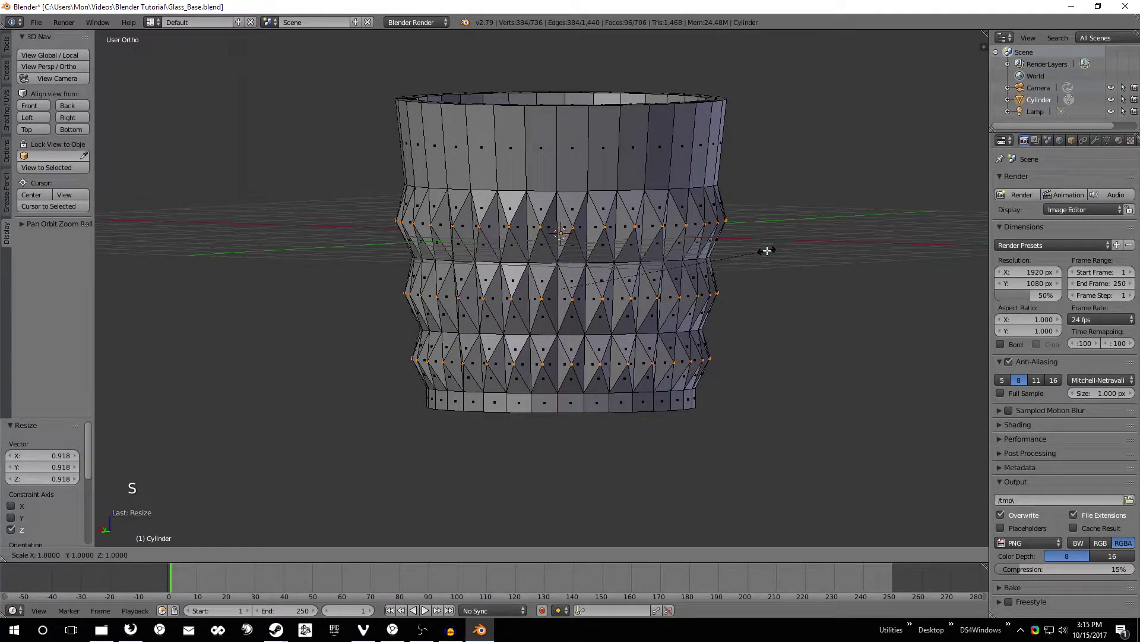
{"action": "key", "text": "x"}
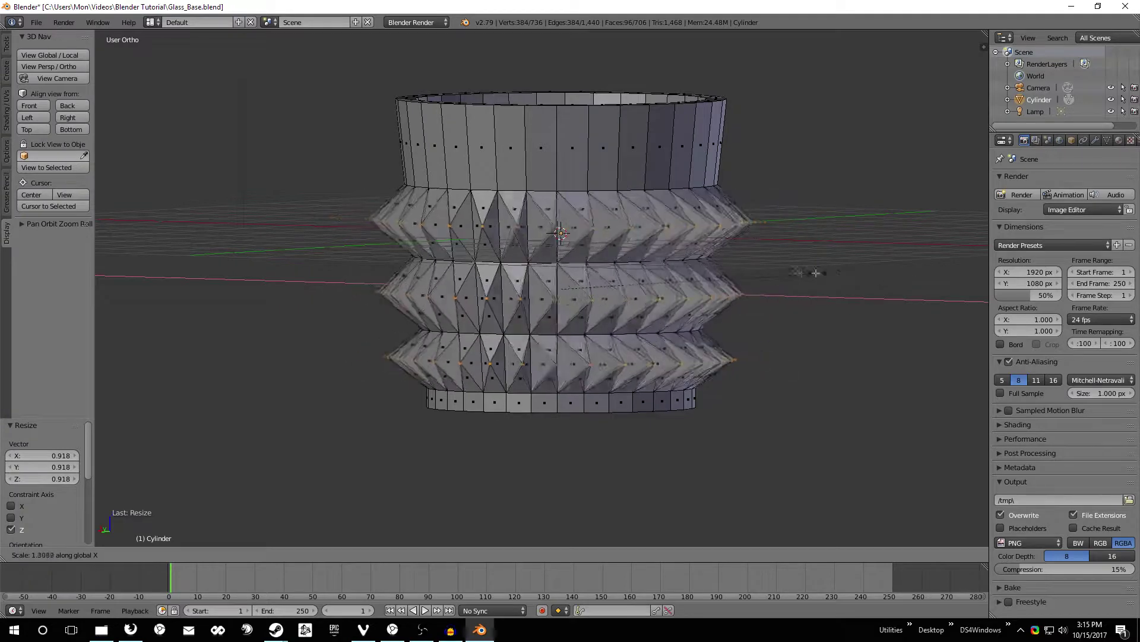
{"action": "right_click", "coordinate": [781, 270]}
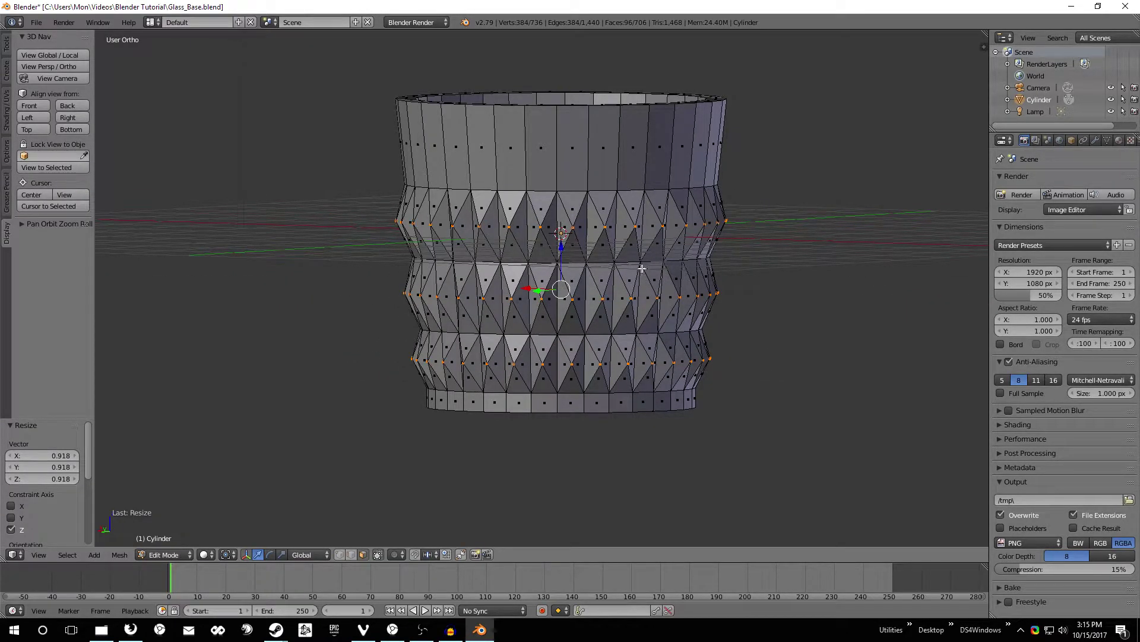
- Clear the selection, scale the inner rim's edge loop outward to about 1.081 to thin the rim, and deselect everything
{"action": "key", "text": "a"}
{"action": "middle_click_drag", "start_coordinate": [823, 206], "coordinate": [498, 245]}
{"action": "left_click", "coordinate": [352, 555]}
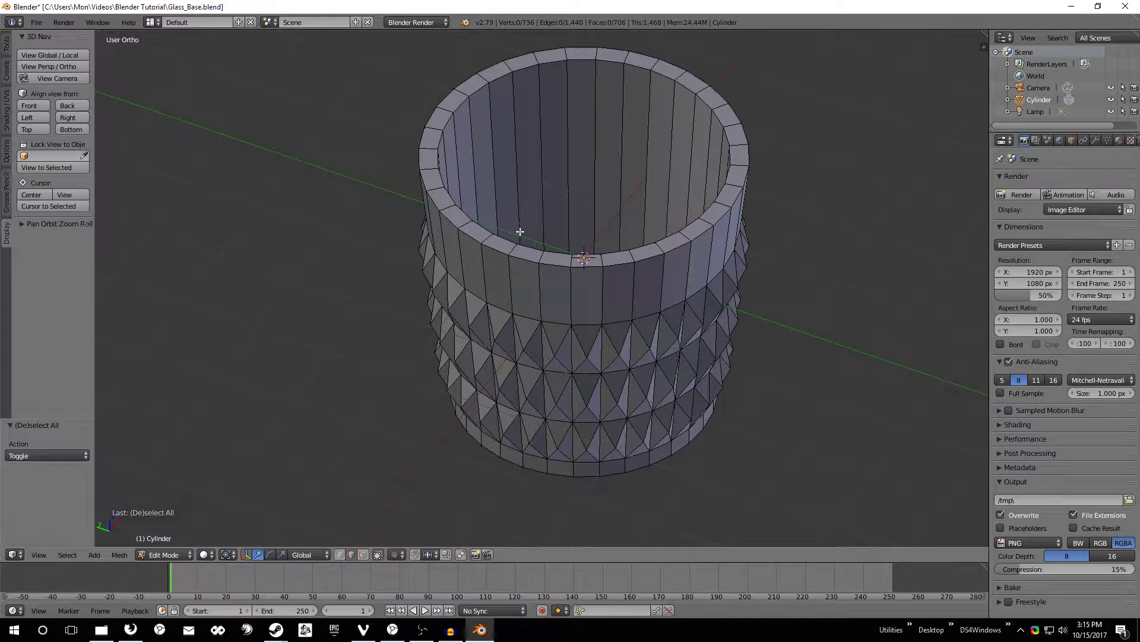
{"action": "scroll", "coordinate": [516, 234], "scroll_direction": "up", "scroll_amount": 3}
{"action": "middle_click_drag", "start_coordinate": [562, 212], "coordinate": [473, 304], "text": "shift"}
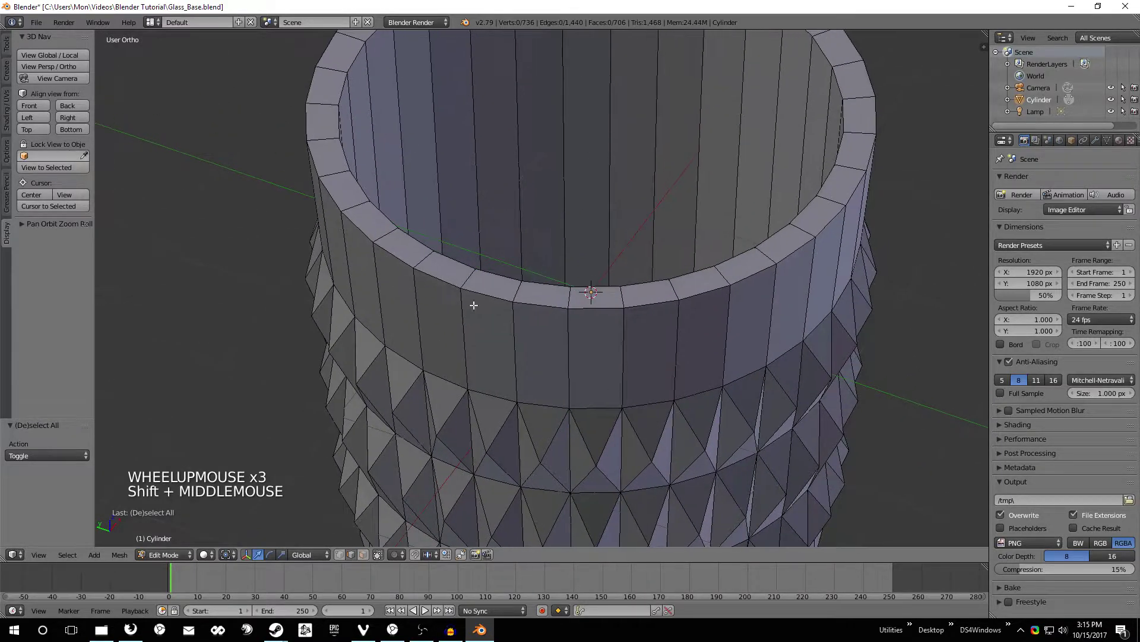
{"action": "right_click", "coordinate": [504, 275]}
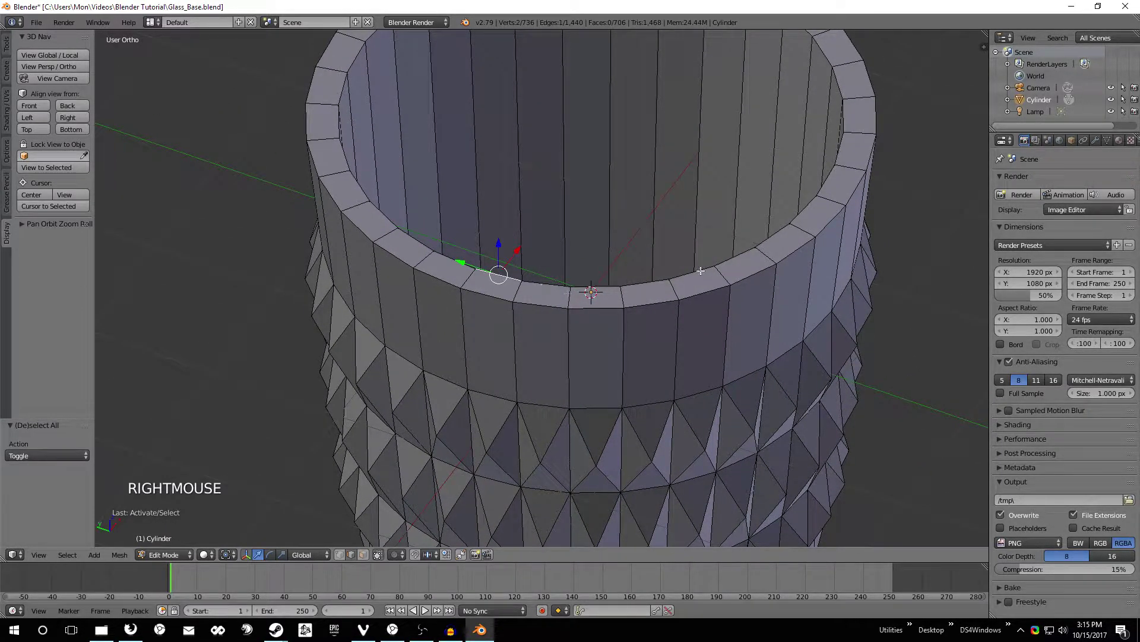
{"action": "scroll", "coordinate": [511, 138], "scroll_direction": "down", "scroll_amount": 2}
{"action": "scroll", "coordinate": [511, 137], "scroll_direction": "down", "scroll_amount": 1}
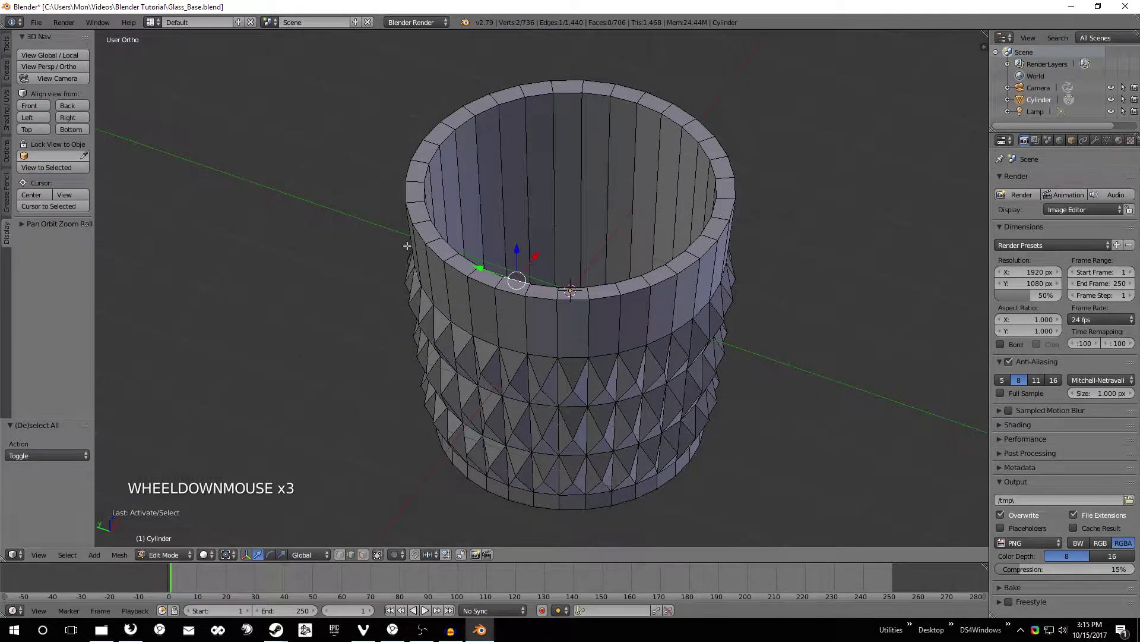
{"action": "left_click", "coordinate": [351, 554]}
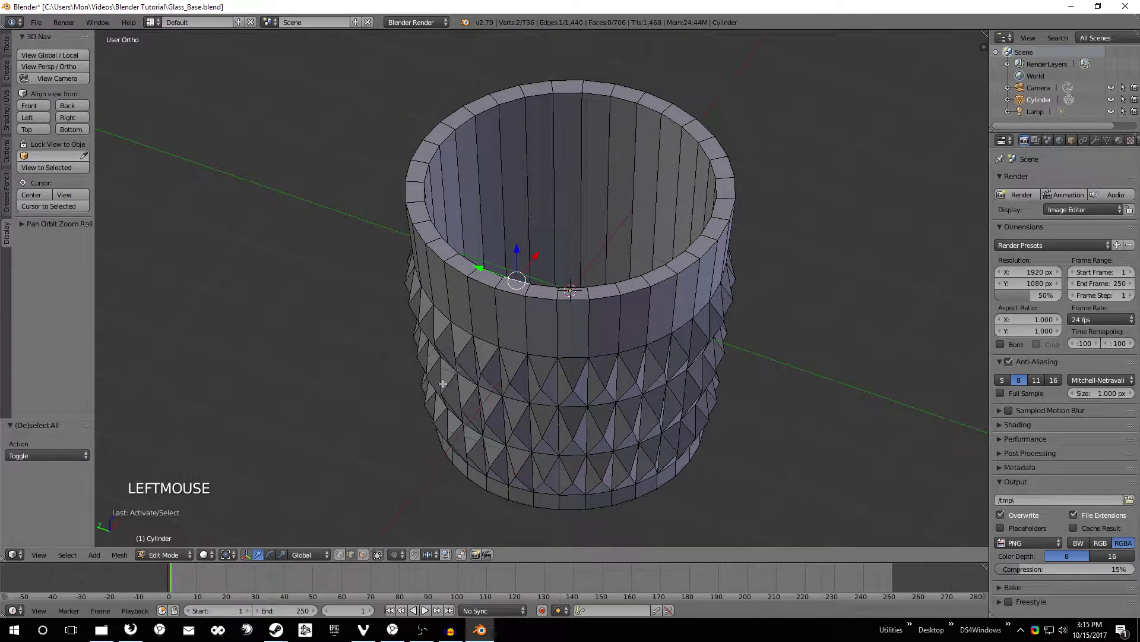
{"action": "right_click", "coordinate": [495, 275], "text": "alt"}
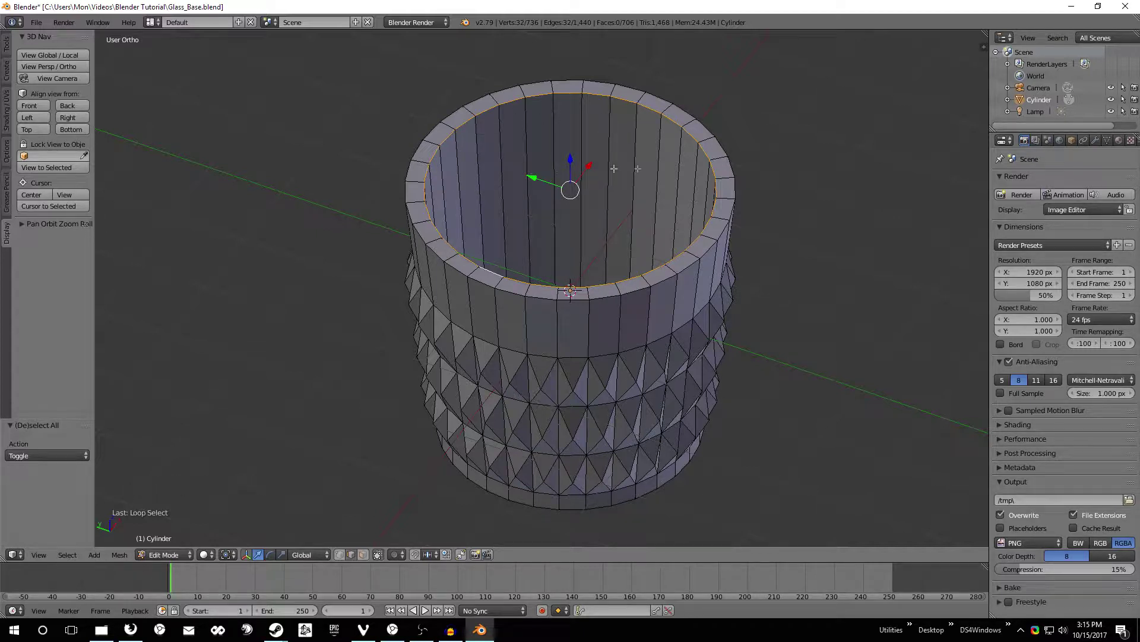
{"action": "key", "text": "s"}
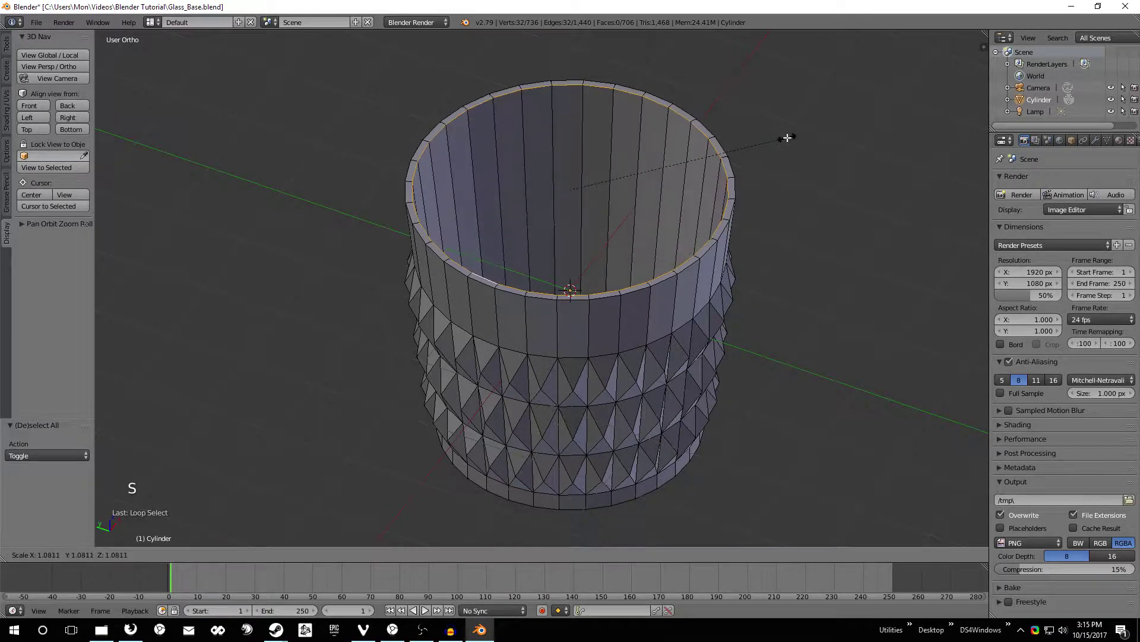
{"action": "left_click", "coordinate": [787, 137]}
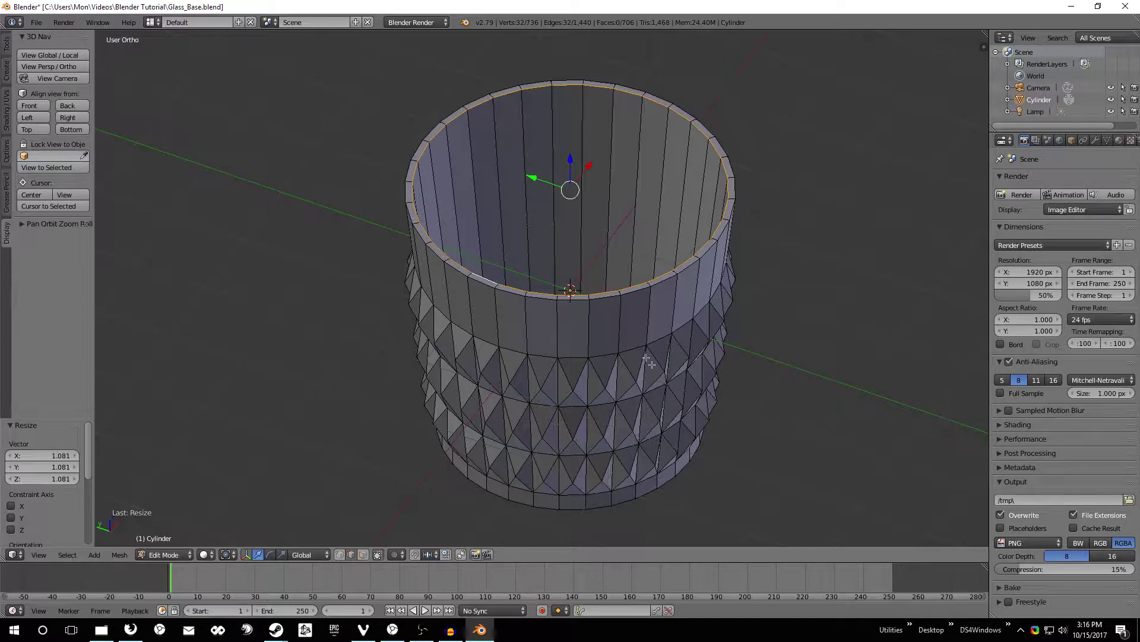
{"action": "middle_click_drag", "start_coordinate": [452, 430], "coordinate": [739, 265]}
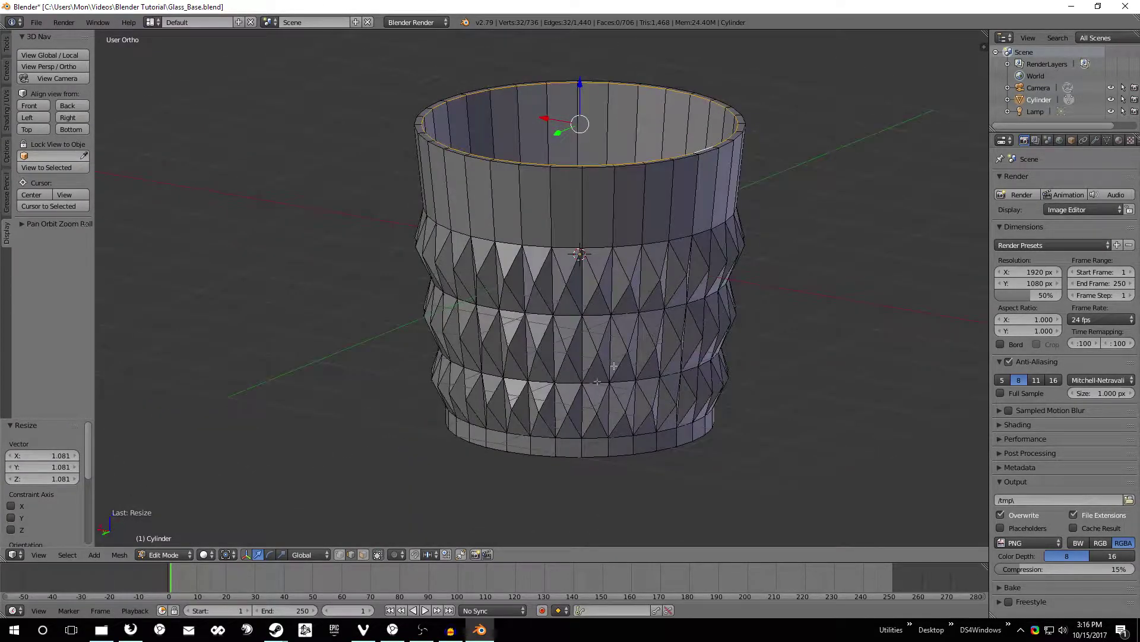
{"action": "key", "text": "a"}
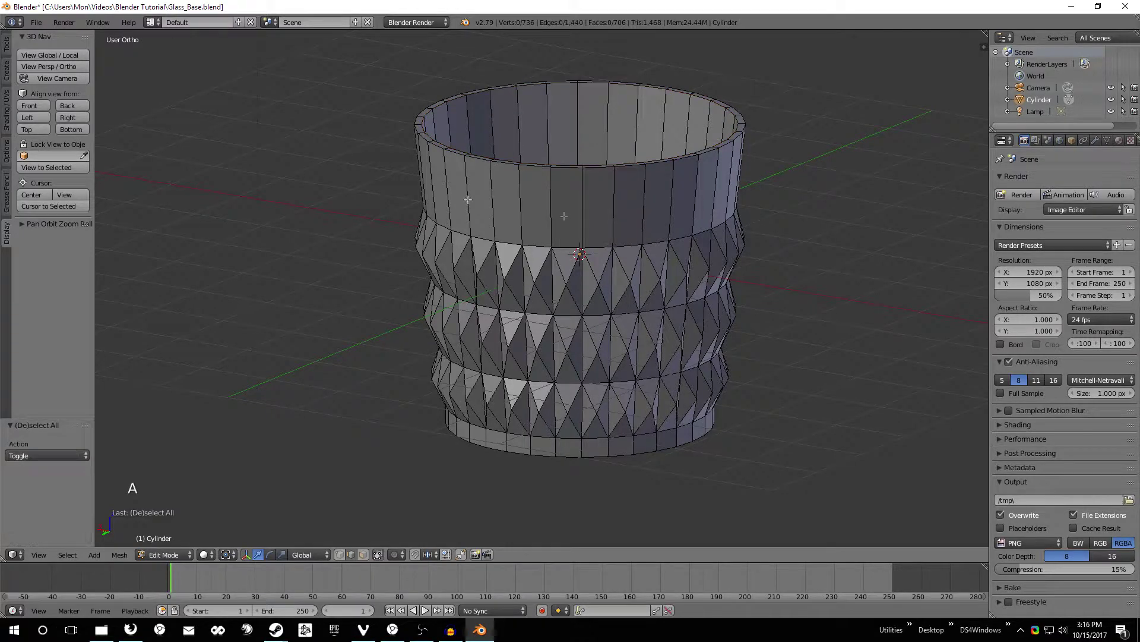
- Add a Subdivision Surface modifier to the glass and set its type to Simple
{"action": "left_click", "coordinate": [1097, 141]}
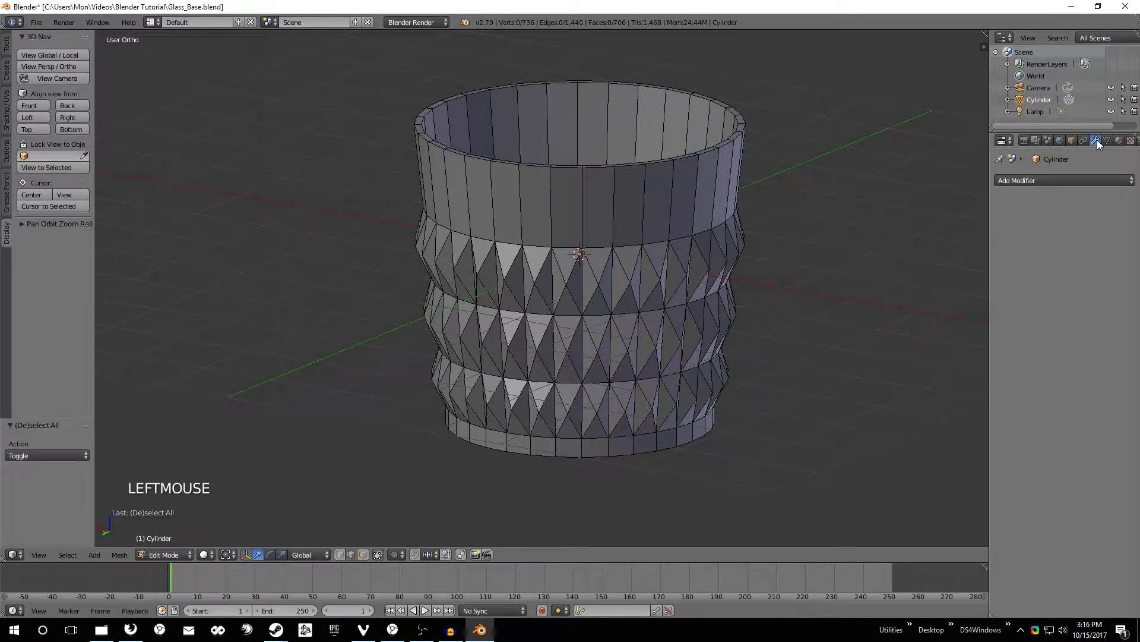
{"action": "left_click", "coordinate": [1074, 181]}
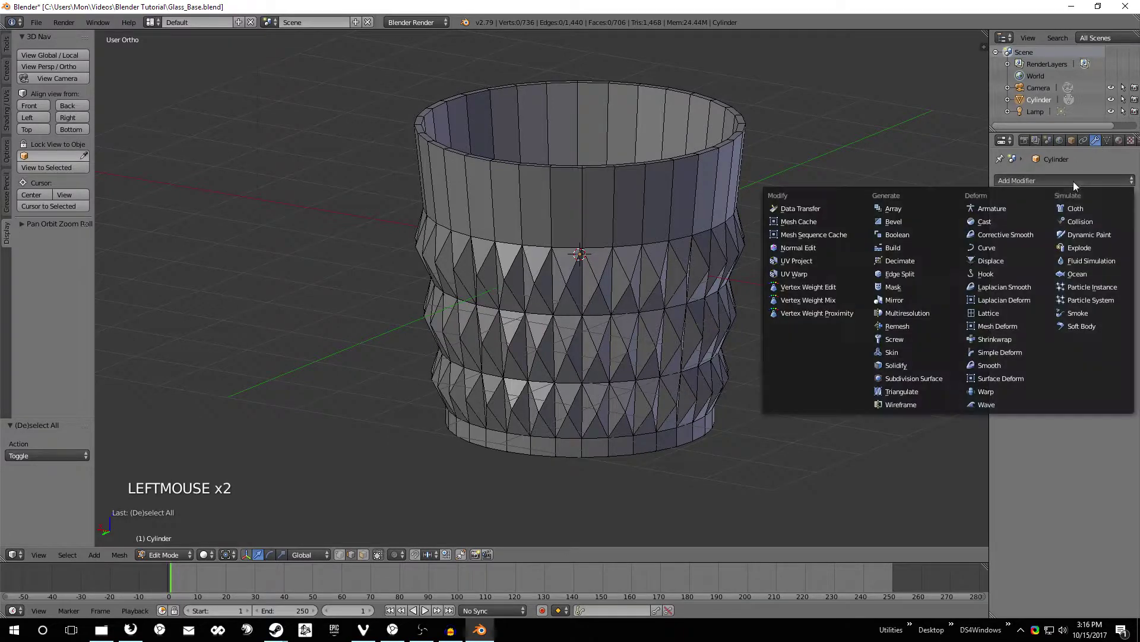
{"action": "left_click", "coordinate": [910, 379]}
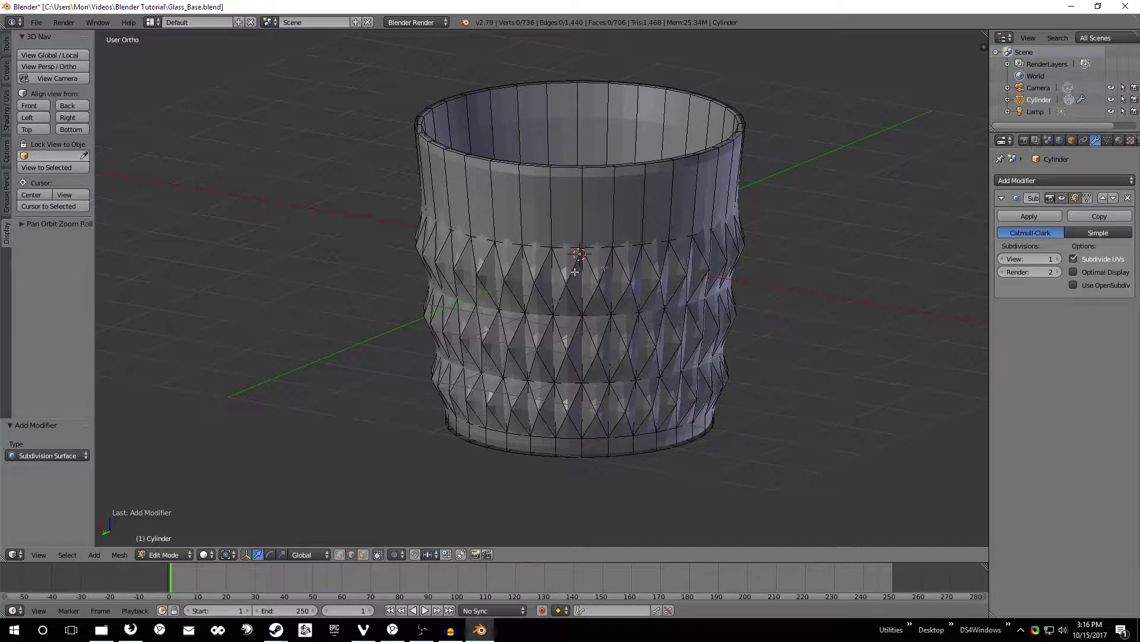
{"action": "left_click", "coordinate": [1098, 232]}
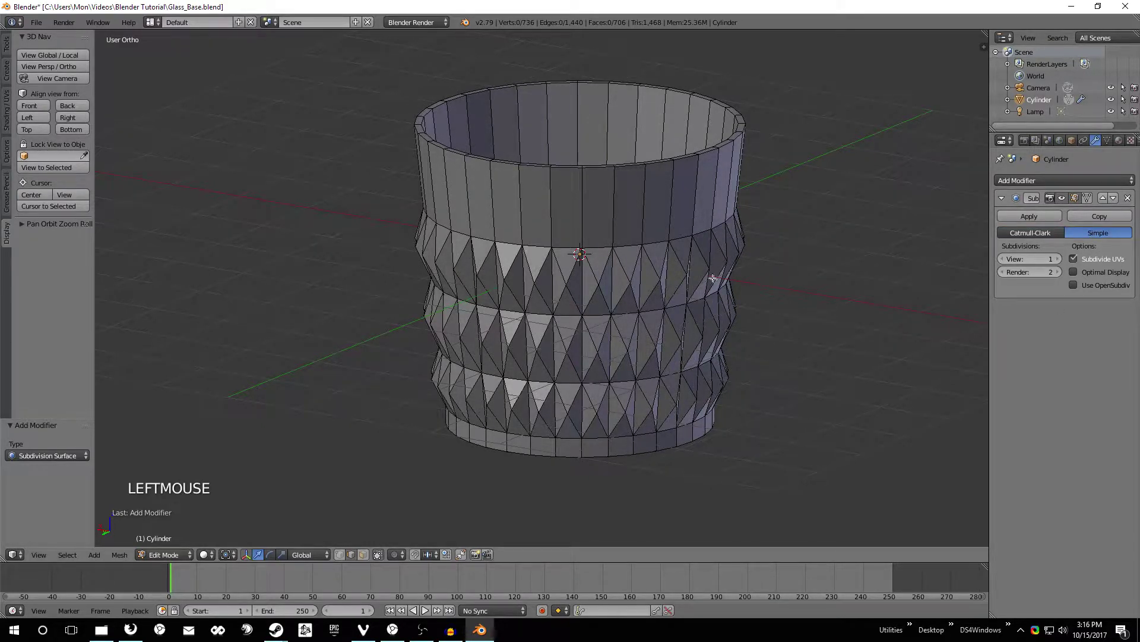
{"action": "key", "text": "a"}
{"action": "key", "text": "a"}
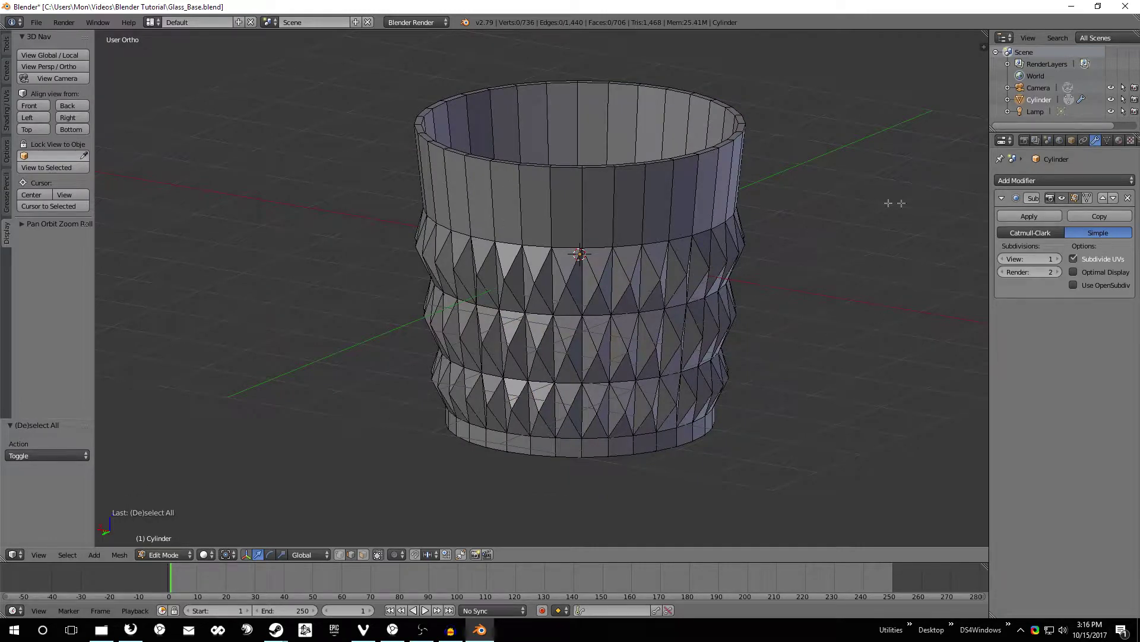
- Create a new material for the glass and switch the render engine to Cycles Render
{"action": "left_click", "coordinate": [1119, 141]}
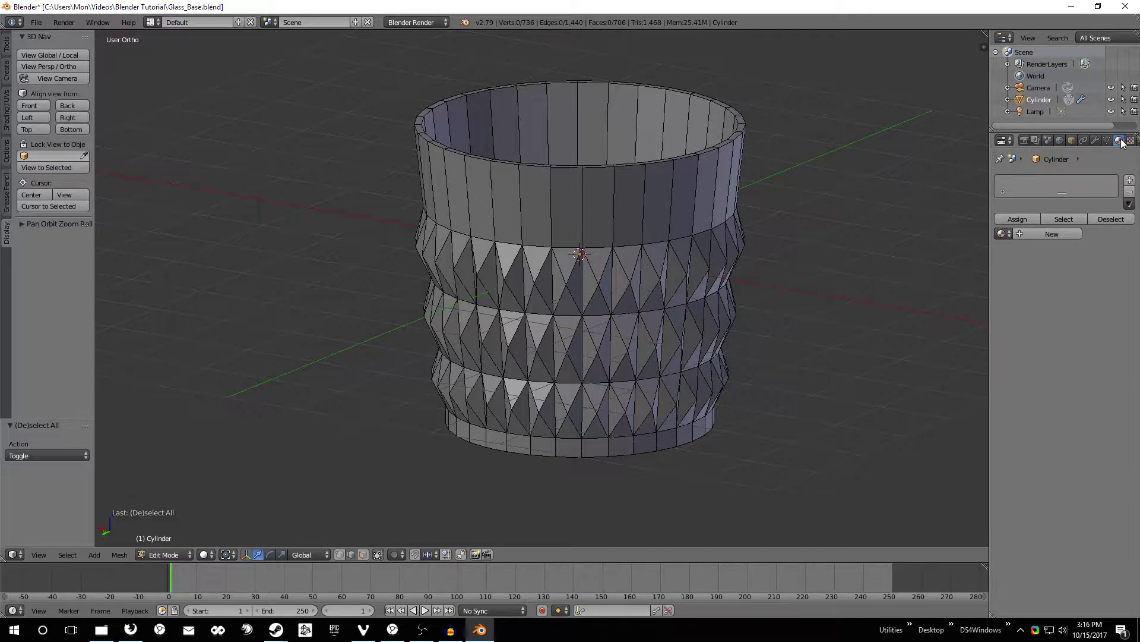
{"action": "left_click", "coordinate": [1052, 234]}
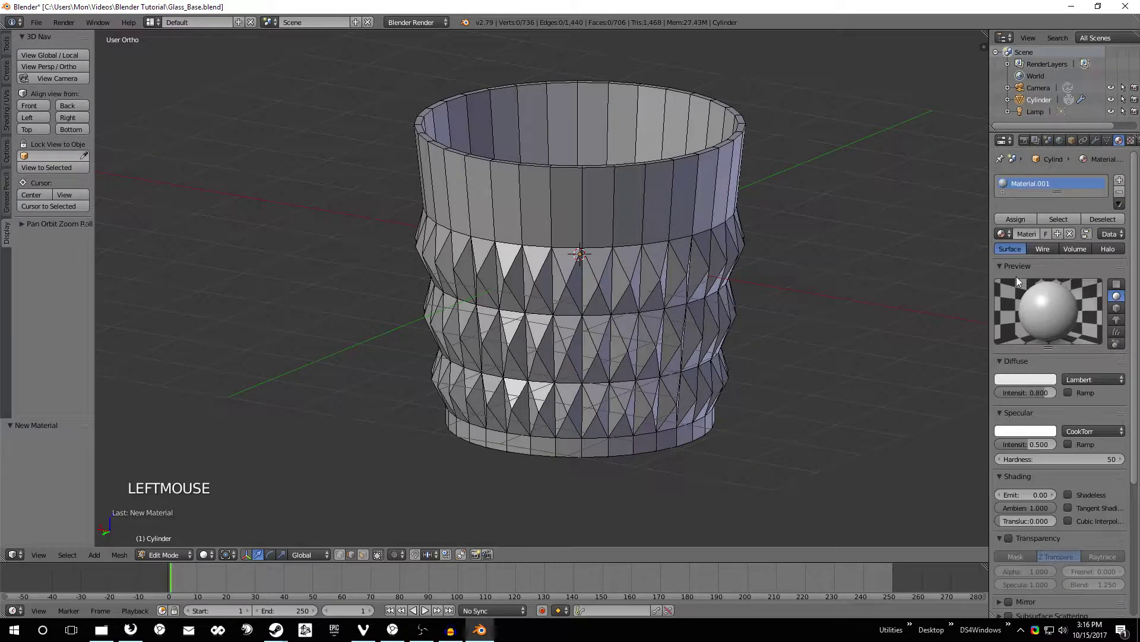
{"action": "left_click", "coordinate": [439, 24]}
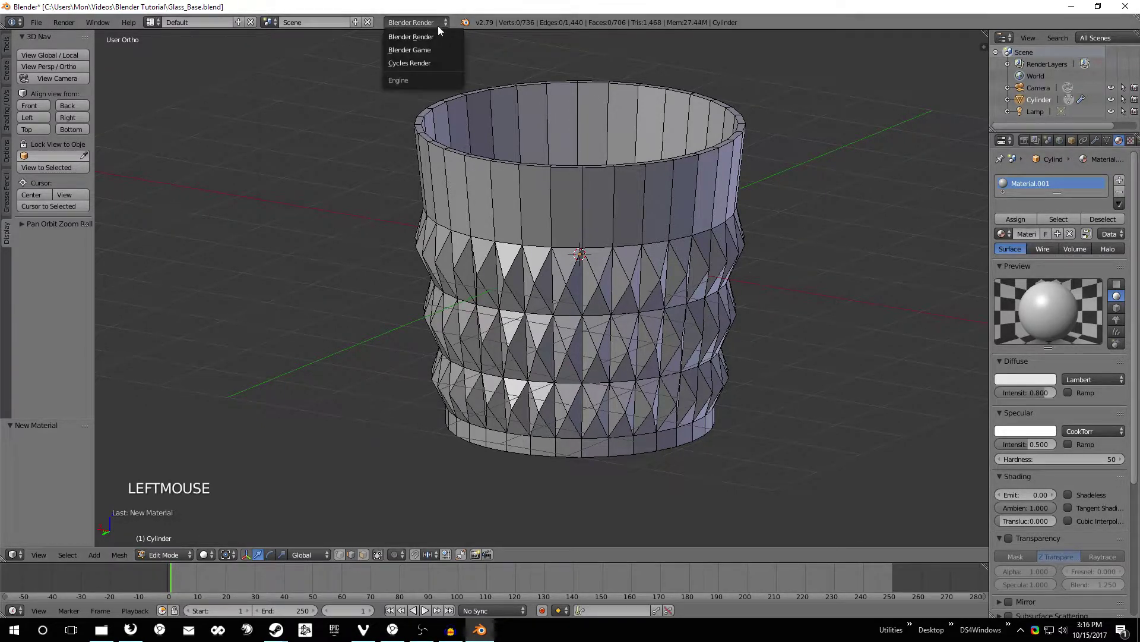
{"action": "left_click", "coordinate": [415, 64]}
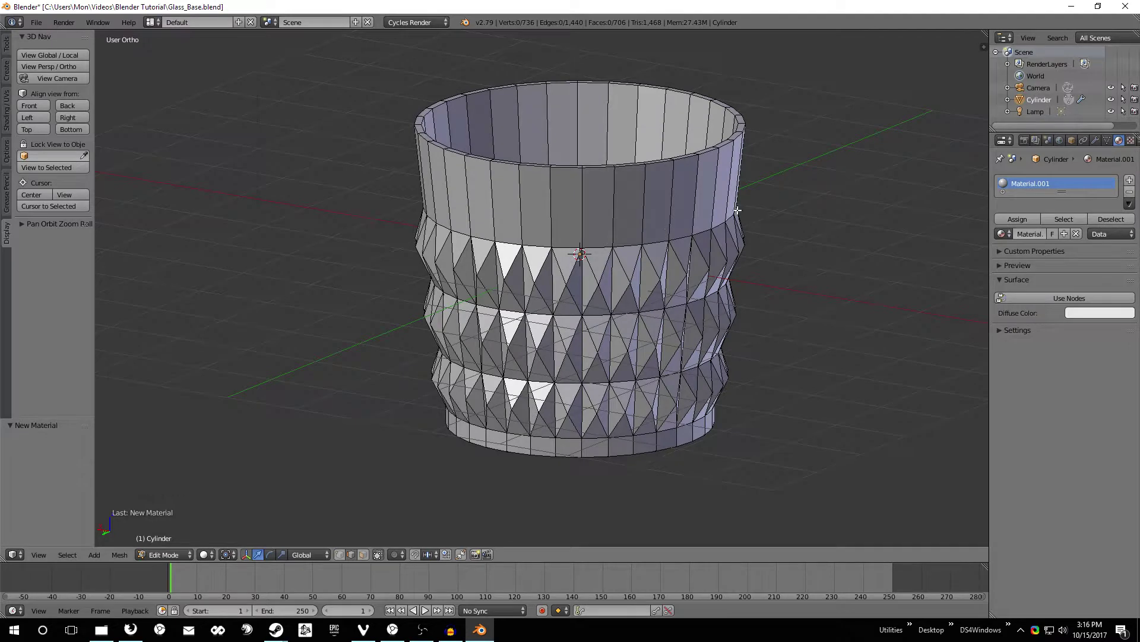
- Unlink the glass's current material and create a new one with a Glass BSDF surface
{"action": "left_click", "coordinate": [1064, 235]}
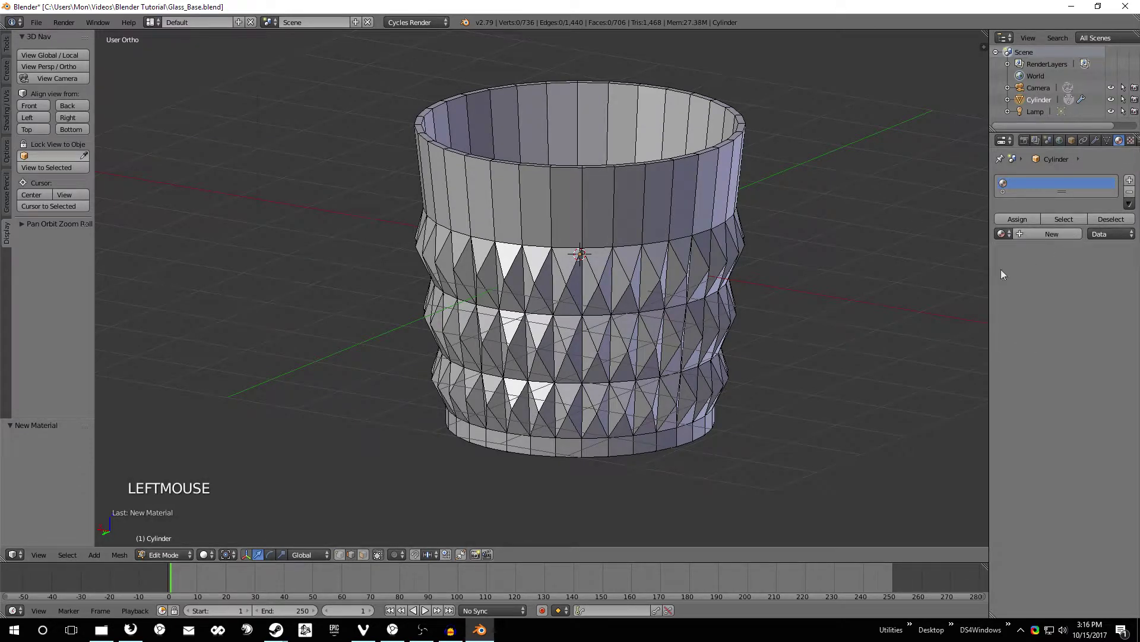
{"action": "left_click", "coordinate": [1063, 298]}
{"action": "left_click", "coordinate": [1064, 300]}
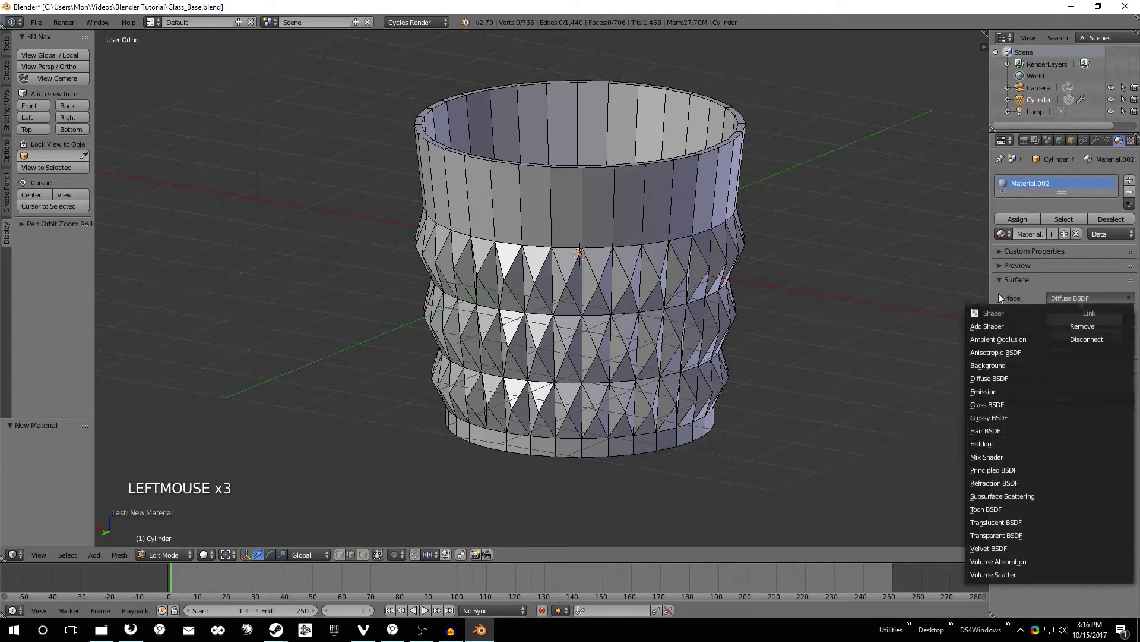
{"action": "left_click", "coordinate": [1009, 404]}
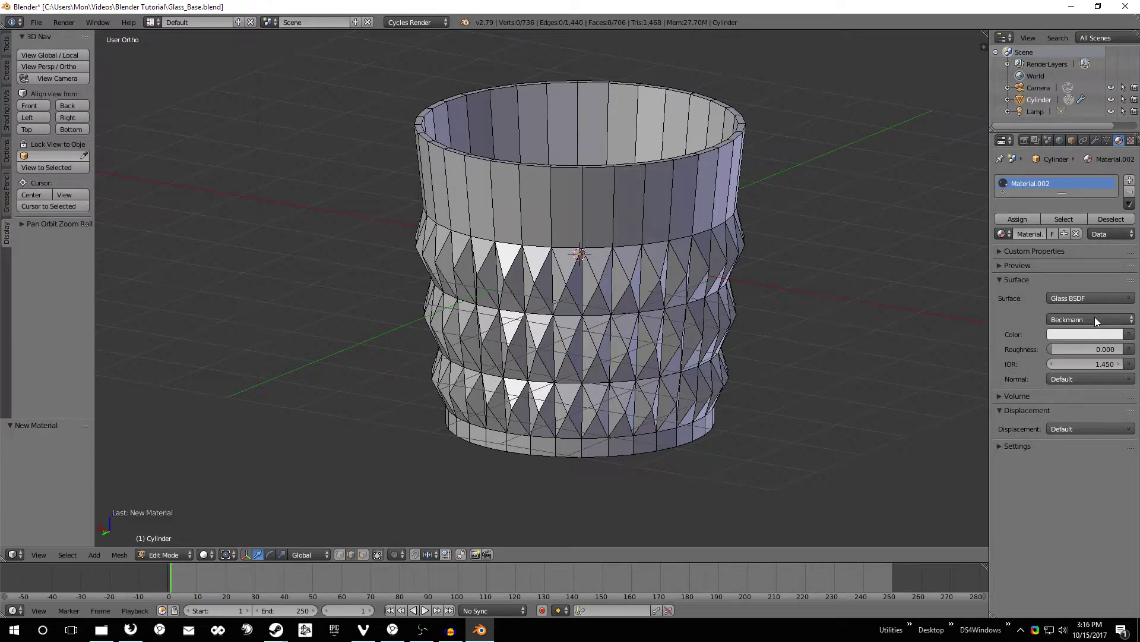
- Set the glass material's IOR to 1.33
{"action": "left_click", "coordinate": [1095, 366]}
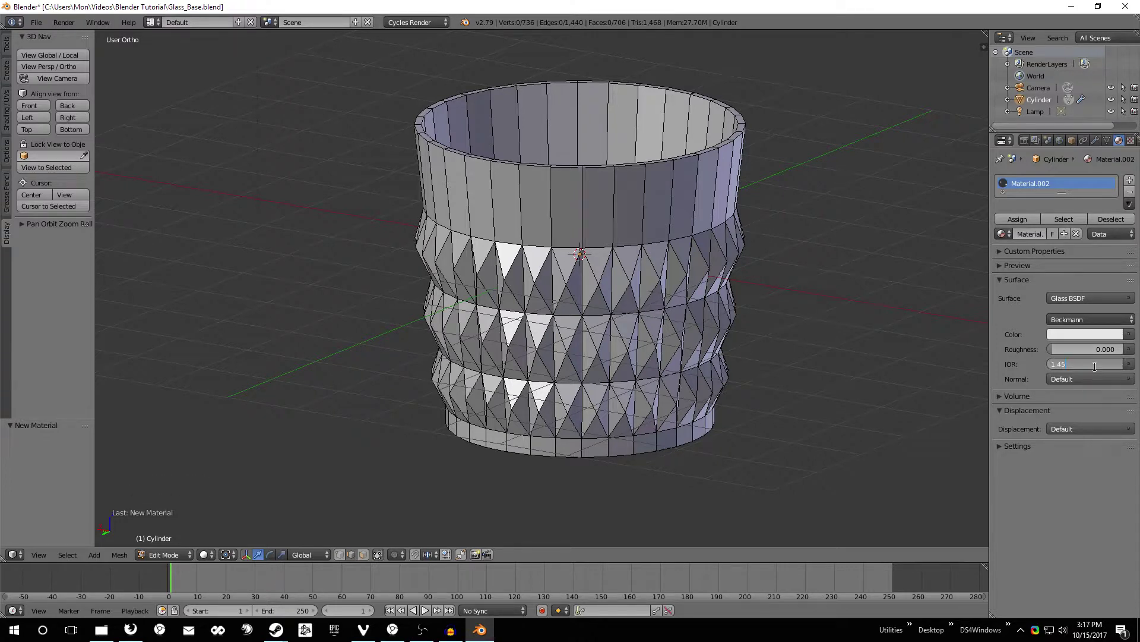
{"action": "key", "text": "BackSpace"}
{"action": "key", "text": "BackSpace"}
{"action": "key", "text": "BackSpace"}
{"action": "type", "text": ".33"}
{"action": "key", "text": "Return"}
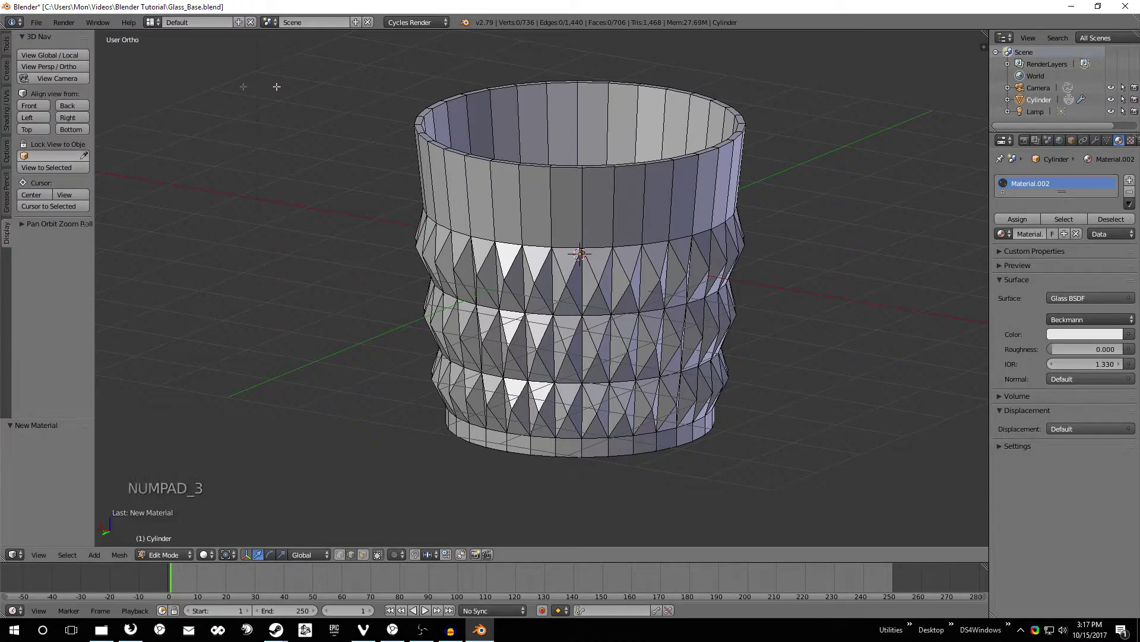
- Render the current frame of the scene
{"action": "left_click", "coordinate": [1025, 142]}
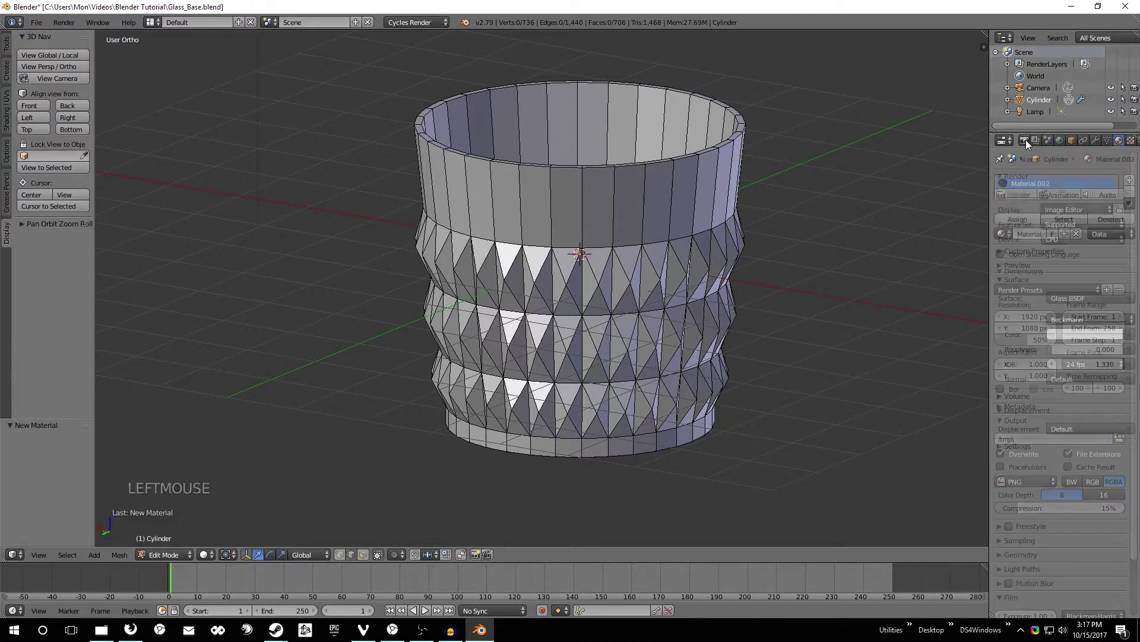
{"action": "left_click", "coordinate": [1019, 195]}
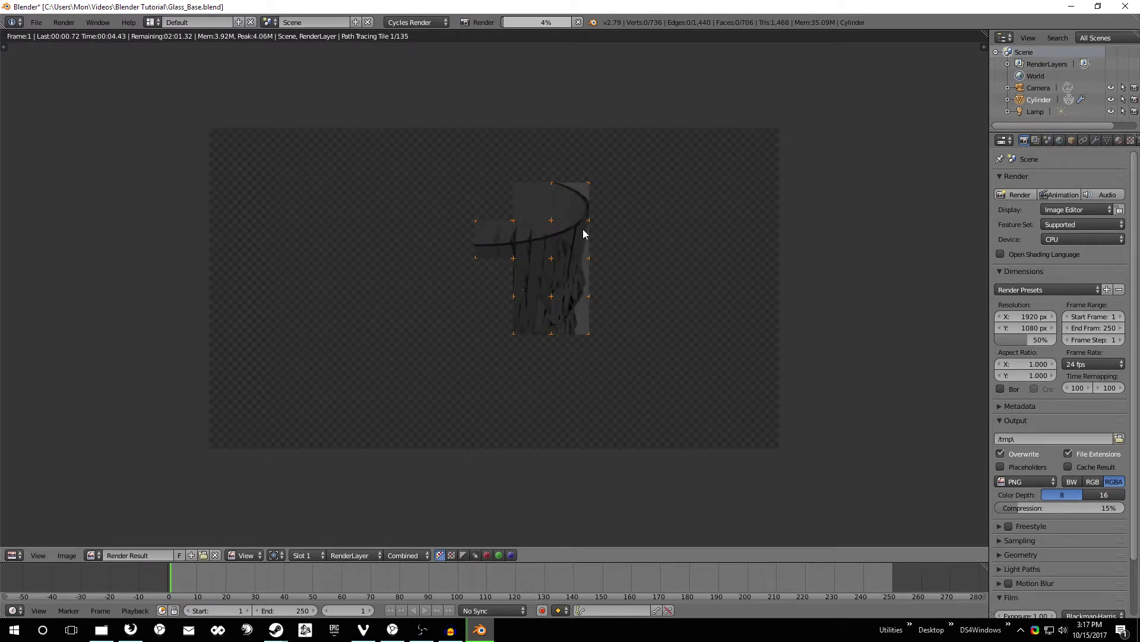